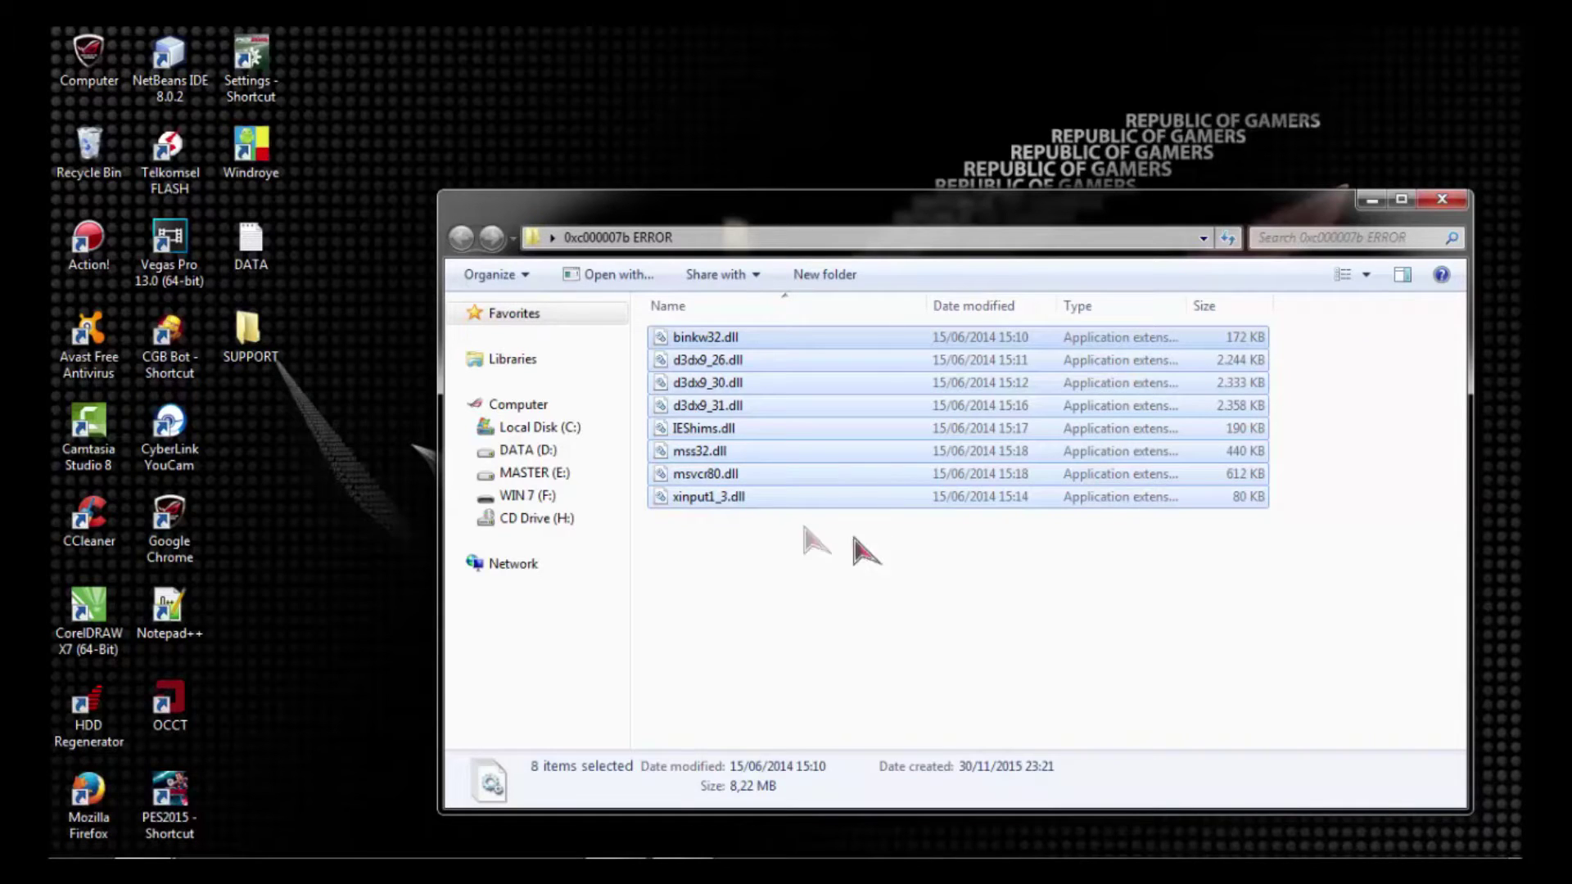
Step: Open the SysWOW64 folder inside the Windows folder on Local Disk (C:)
{"action": "left_click", "coordinate": [552, 432]}
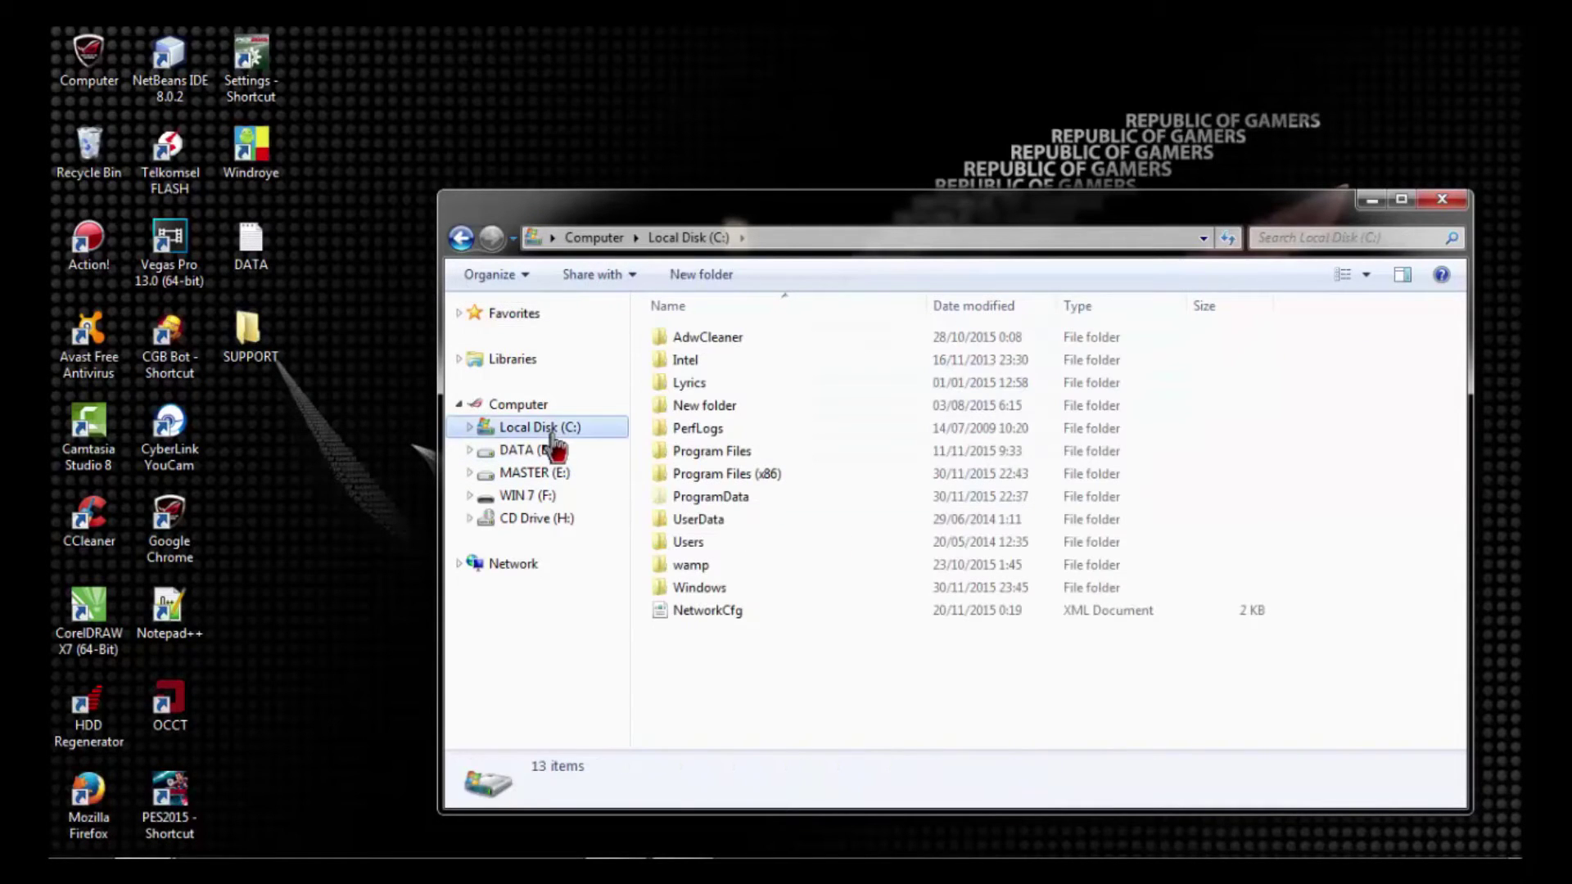
{"action": "double_click", "coordinate": [728, 589]}
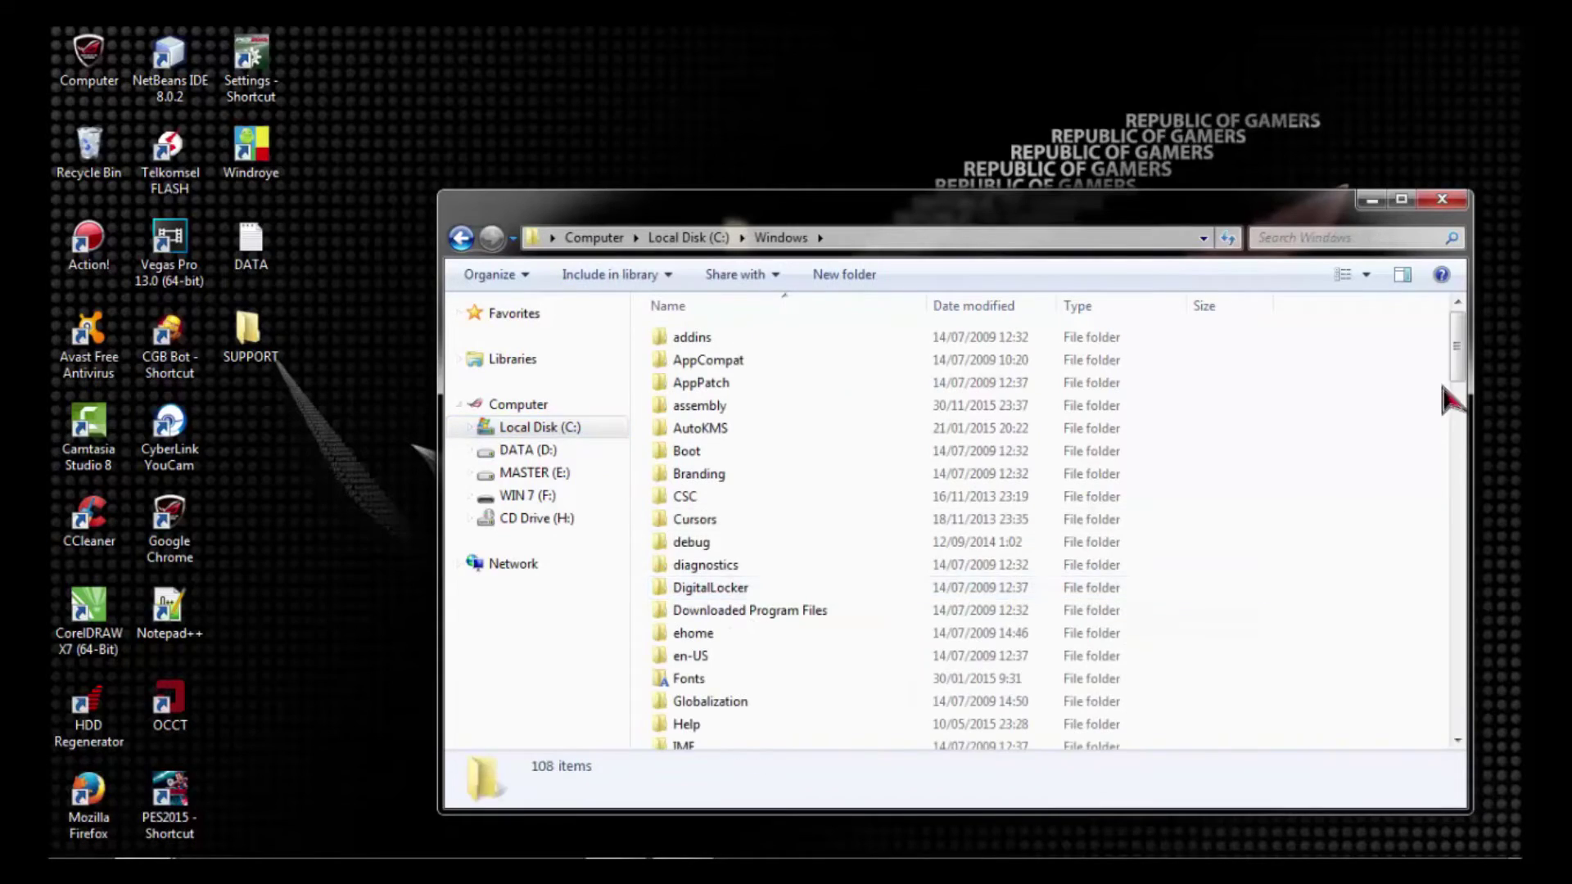
{"action": "left_click_drag", "start_coordinate": [1457, 361], "coordinate": [1460, 541]}
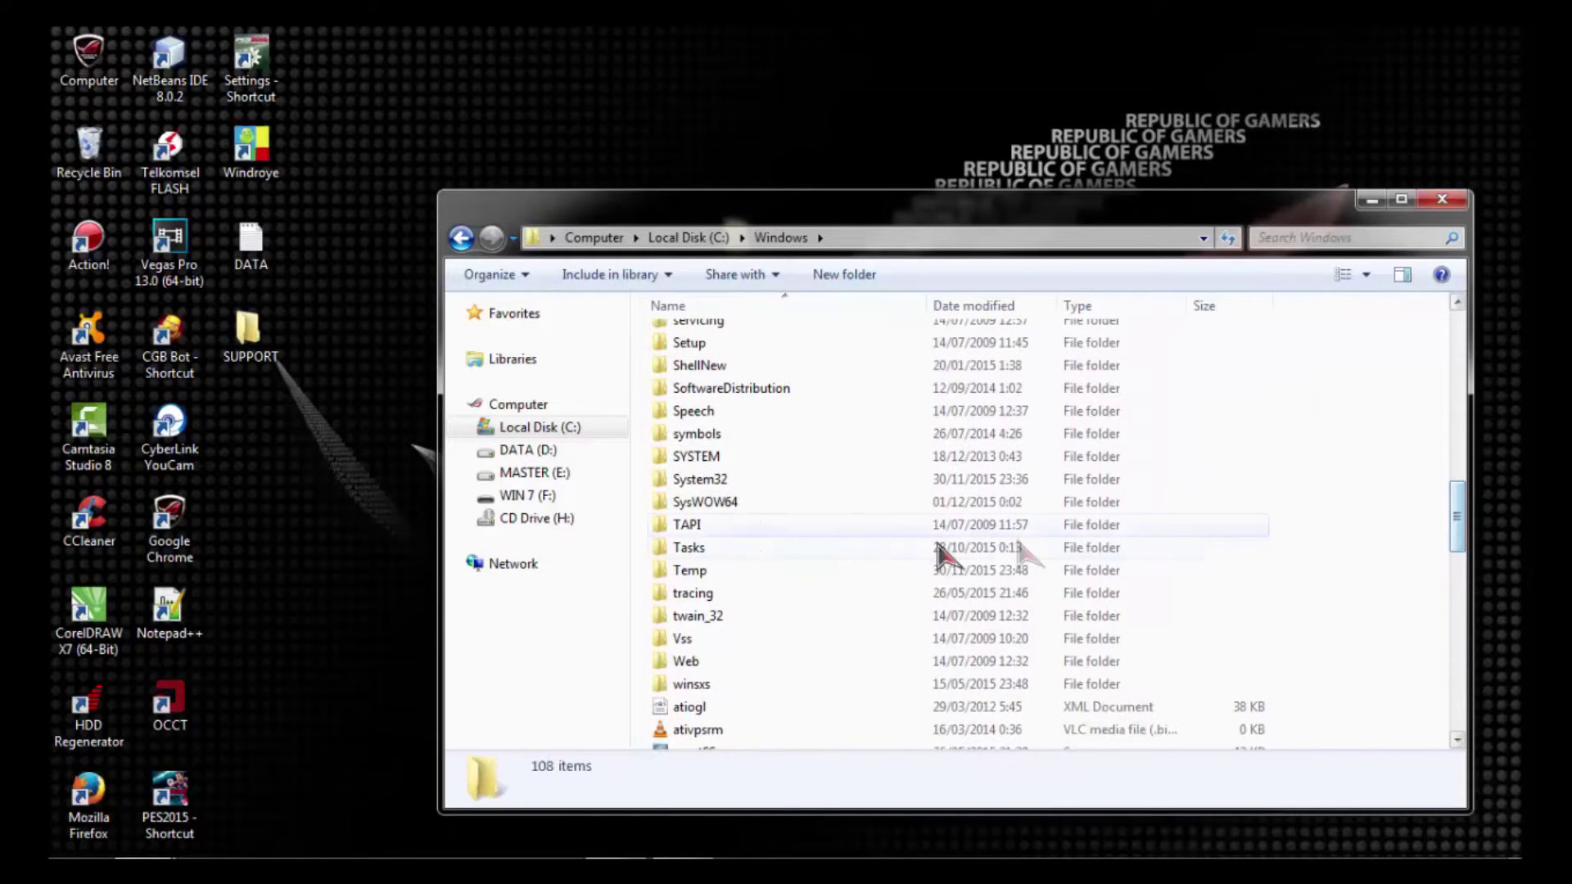
{"action": "left_click", "coordinate": [740, 496]}
{"action": "double_click", "coordinate": [740, 496]}
{"action": "scroll", "coordinate": [1054, 528], "scroll_direction": "down", "scroll_amount": 20}
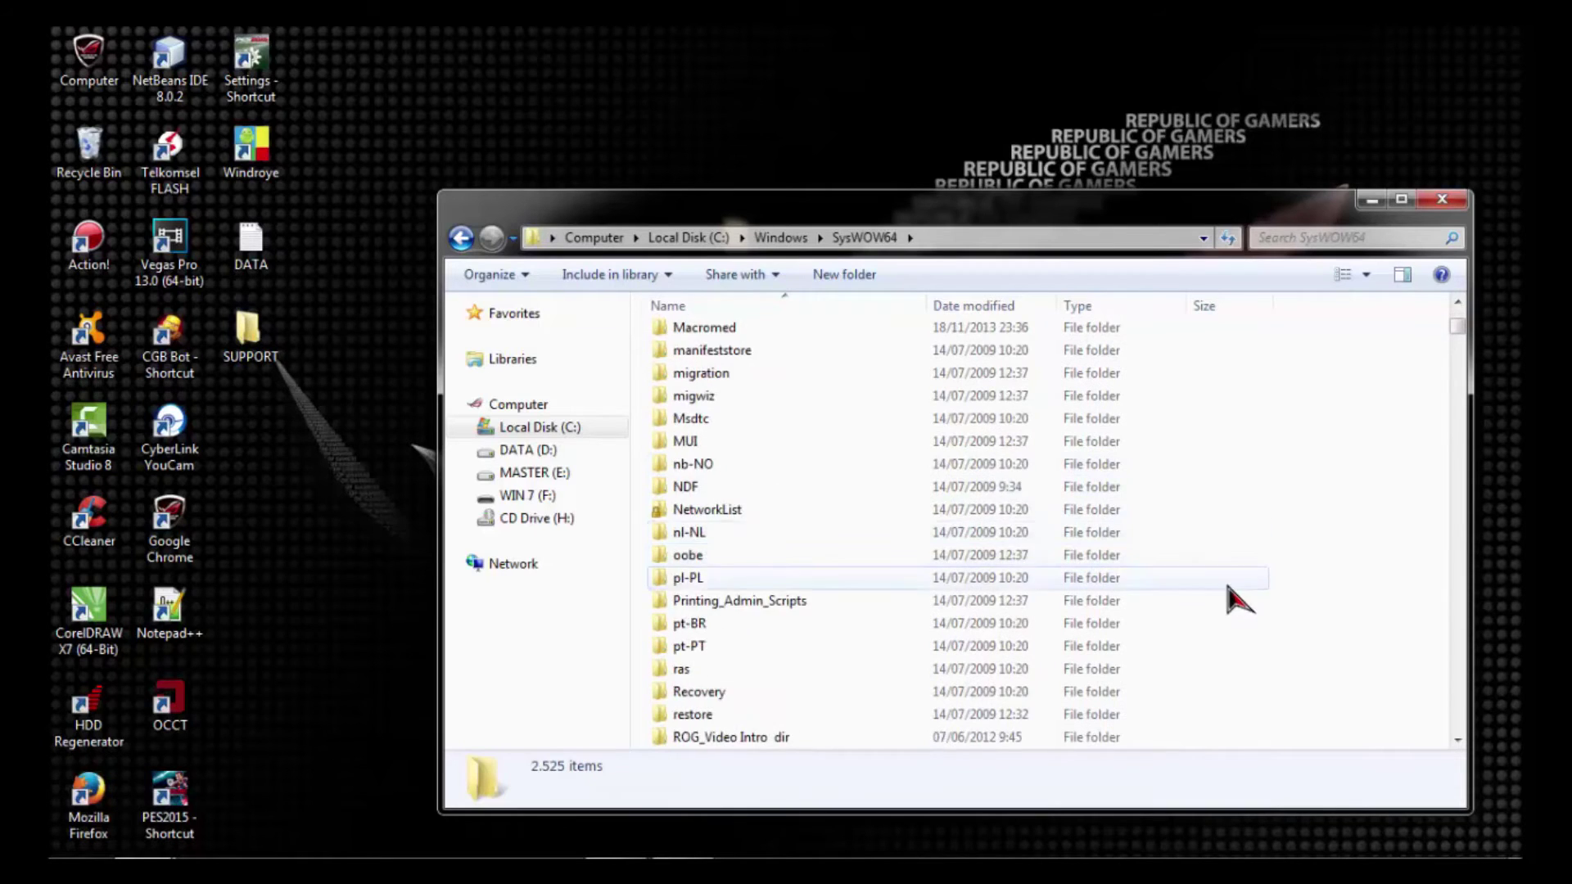
{"action": "scroll", "coordinate": [1240, 598], "scroll_direction": "down", "scroll_amount": 2}
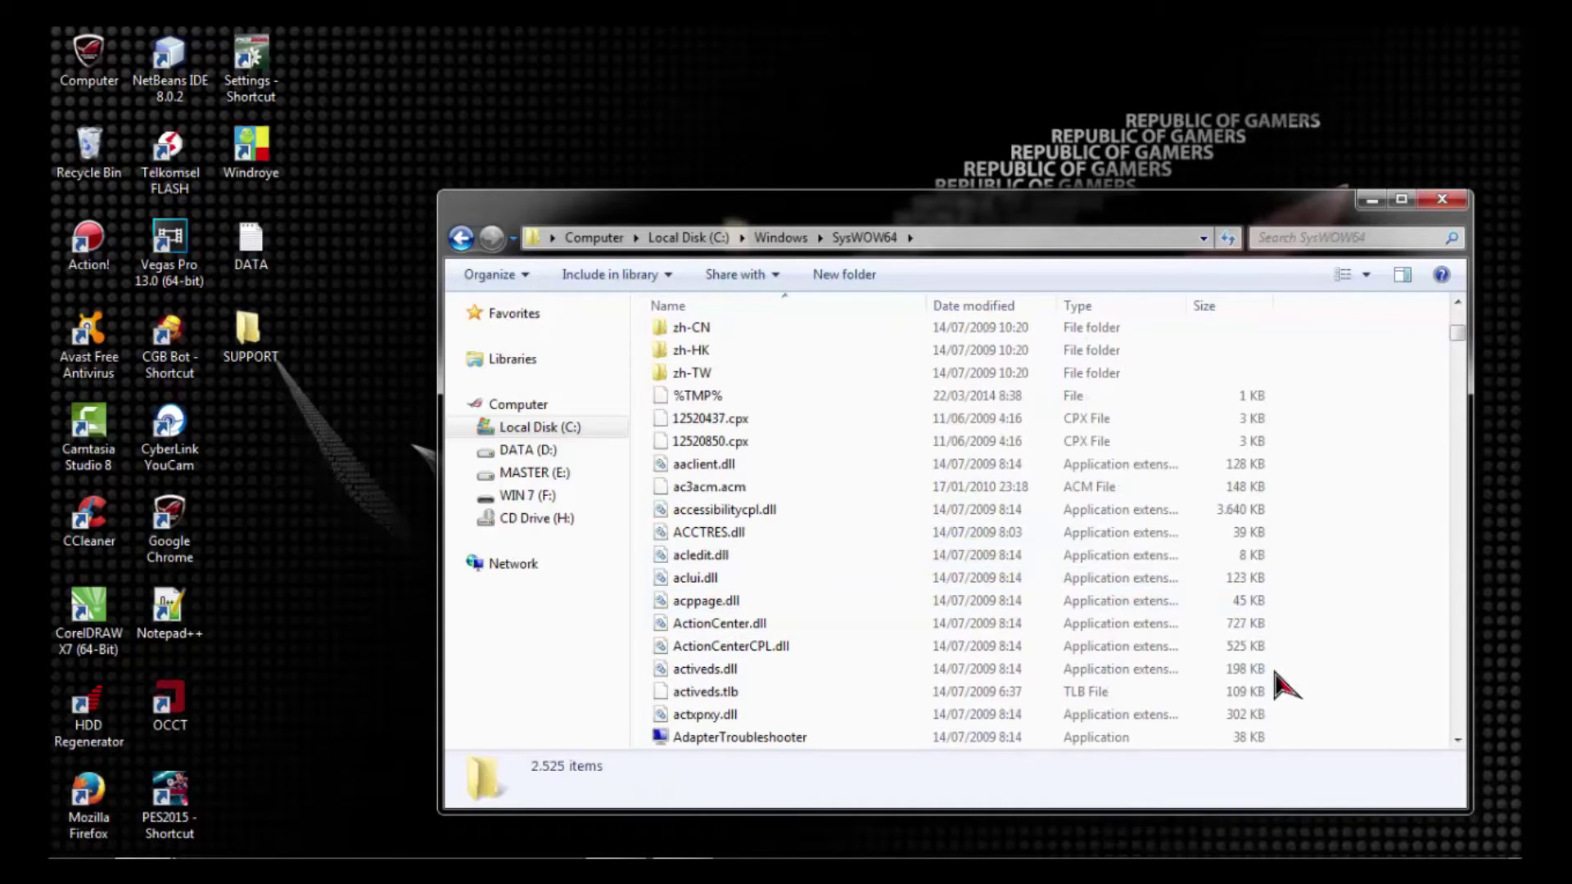
Step: Paste the copied DLL files into SysWOW64, replacing the existing files for all conflicts, and close the folder window
{"action": "key", "text": "ctrl+v"}
{"action": "left_click", "coordinate": [631, 667]}
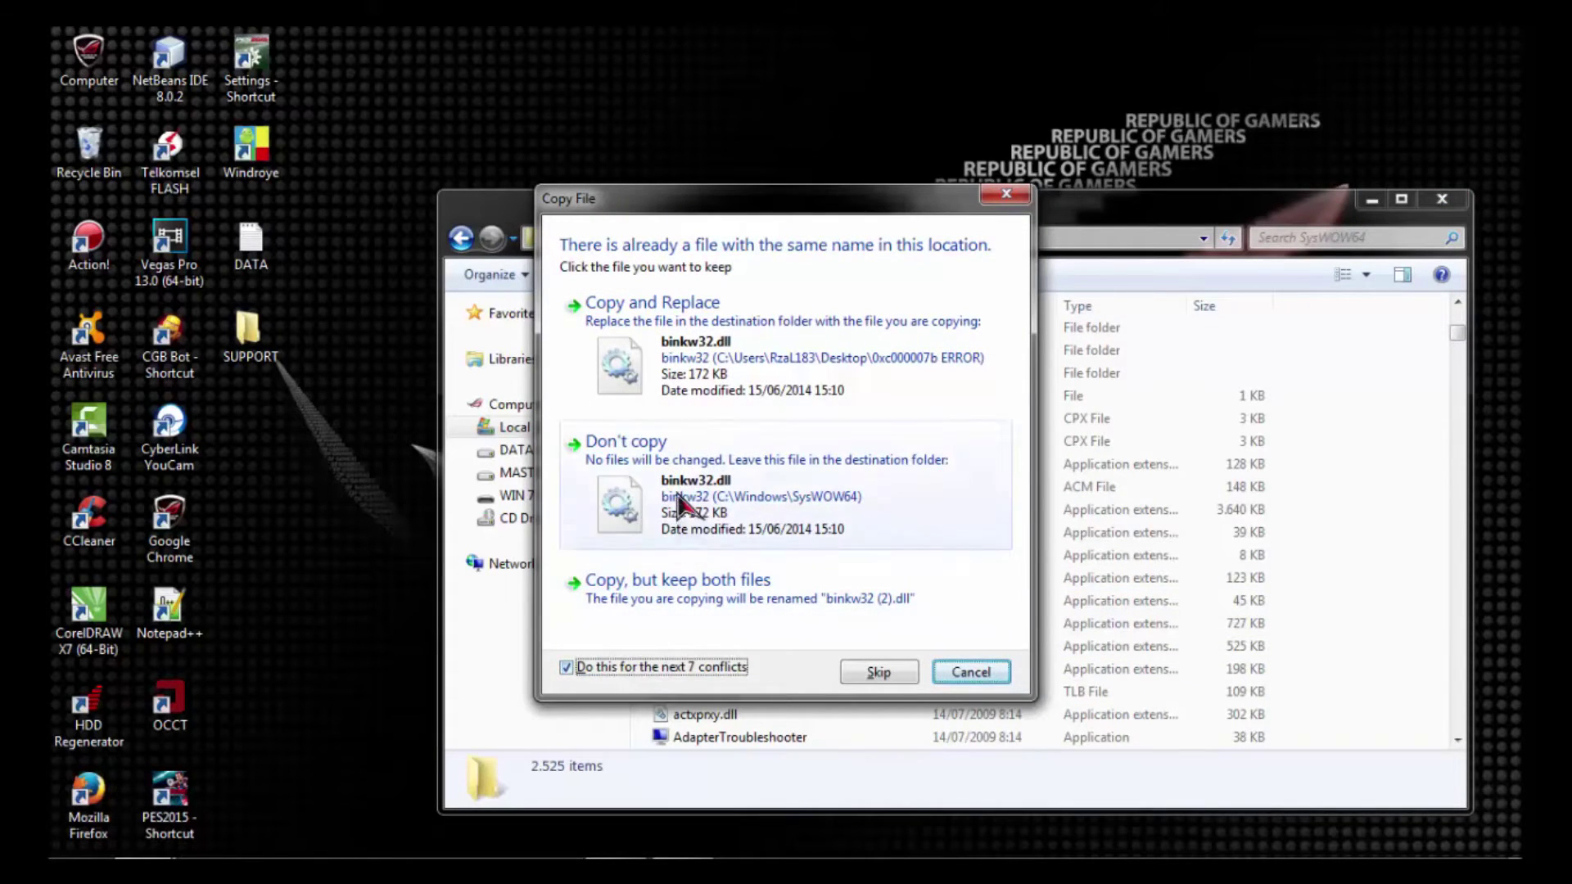
{"action": "left_click", "coordinate": [694, 361]}
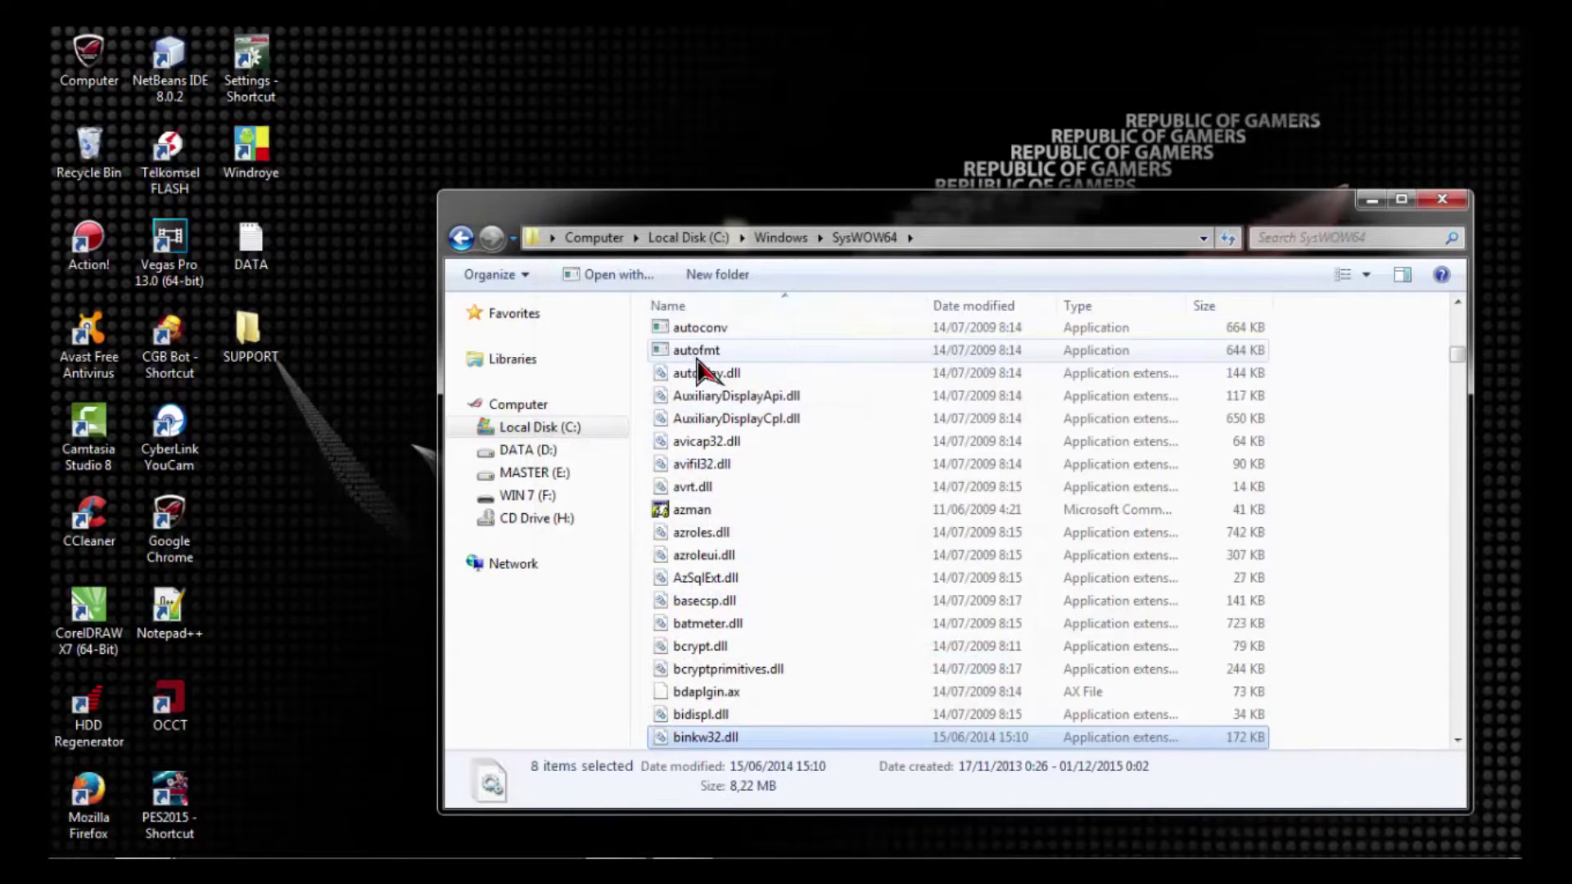
{"action": "left_click", "coordinate": [1443, 200]}
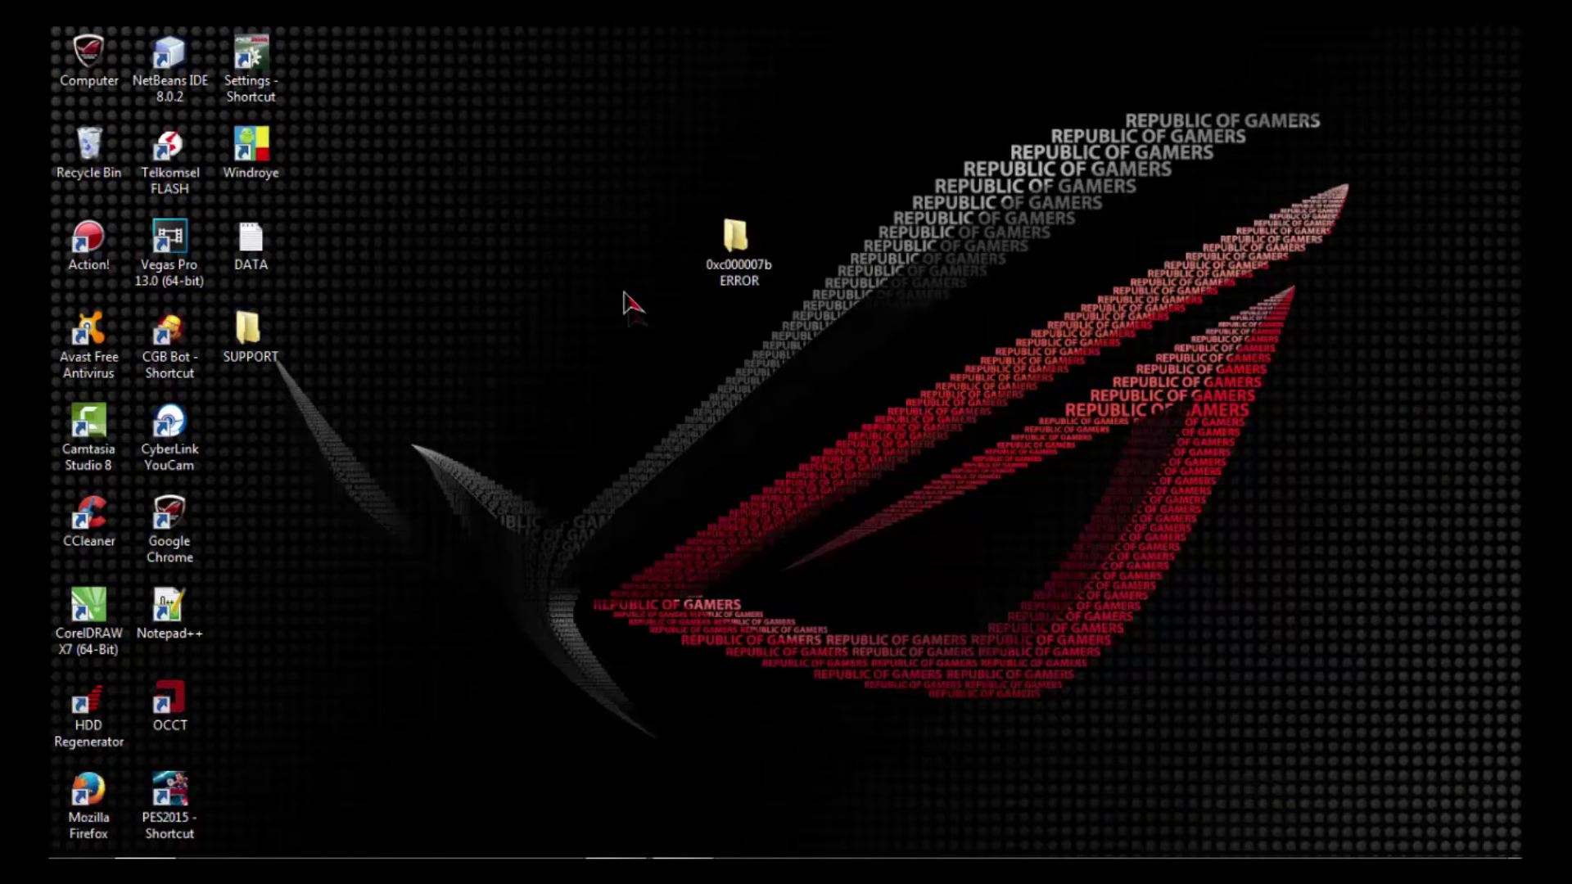
Step: Launch the DXSETUP application from the DirectX 11 folder inside the desktop's SUPPORT folder
{"action": "double_click", "coordinate": [260, 348]}
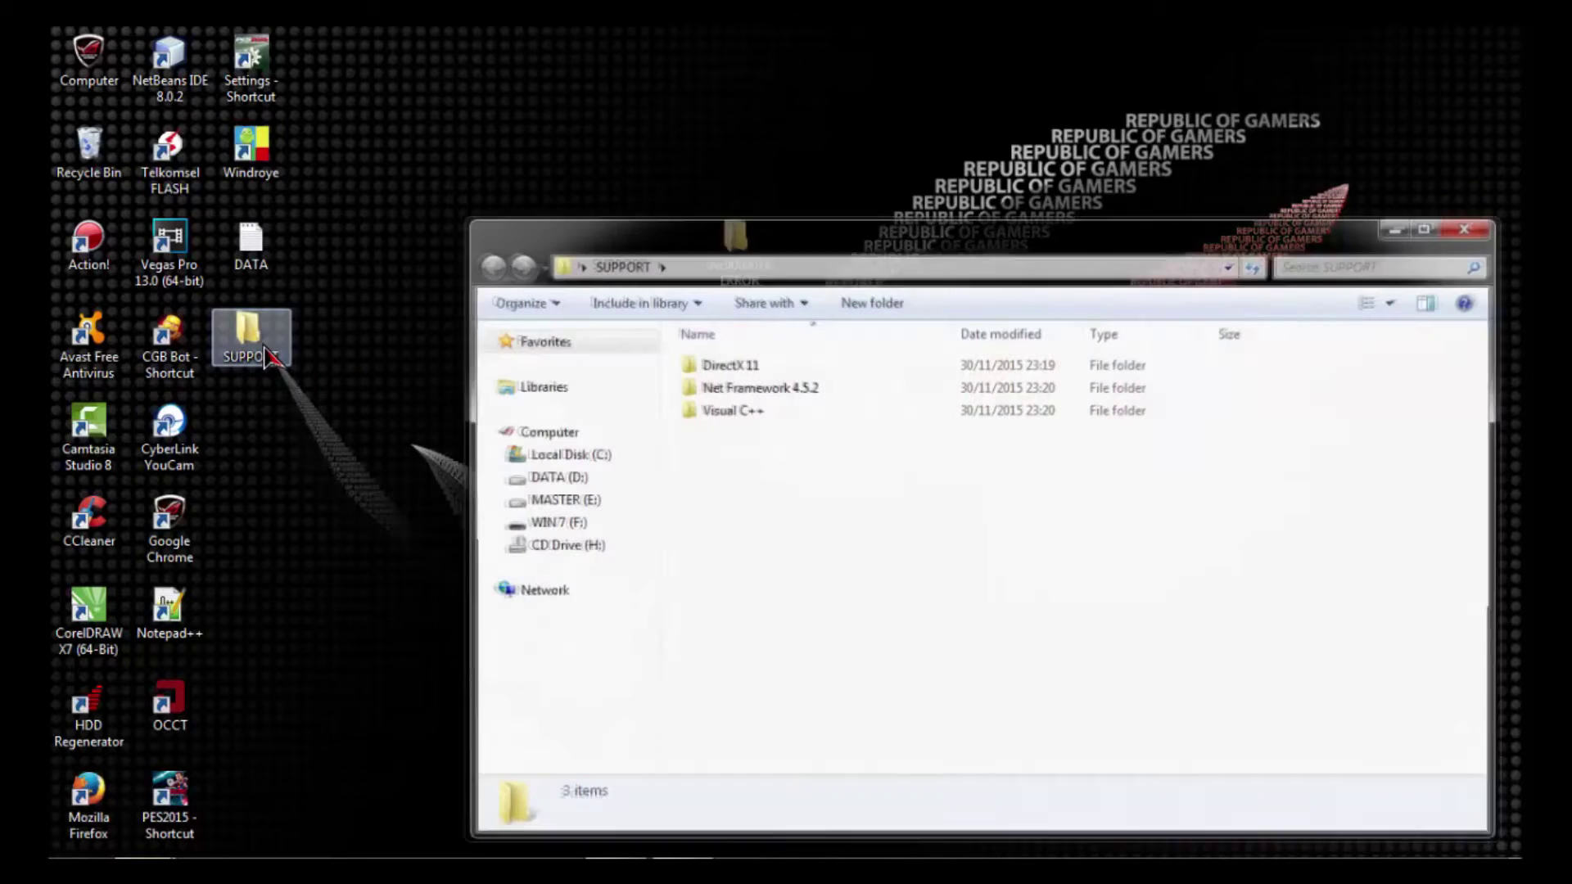
{"action": "double_click", "coordinate": [728, 369]}
{"action": "scroll", "coordinate": [851, 459], "scroll_direction": "down", "scroll_amount": 12}
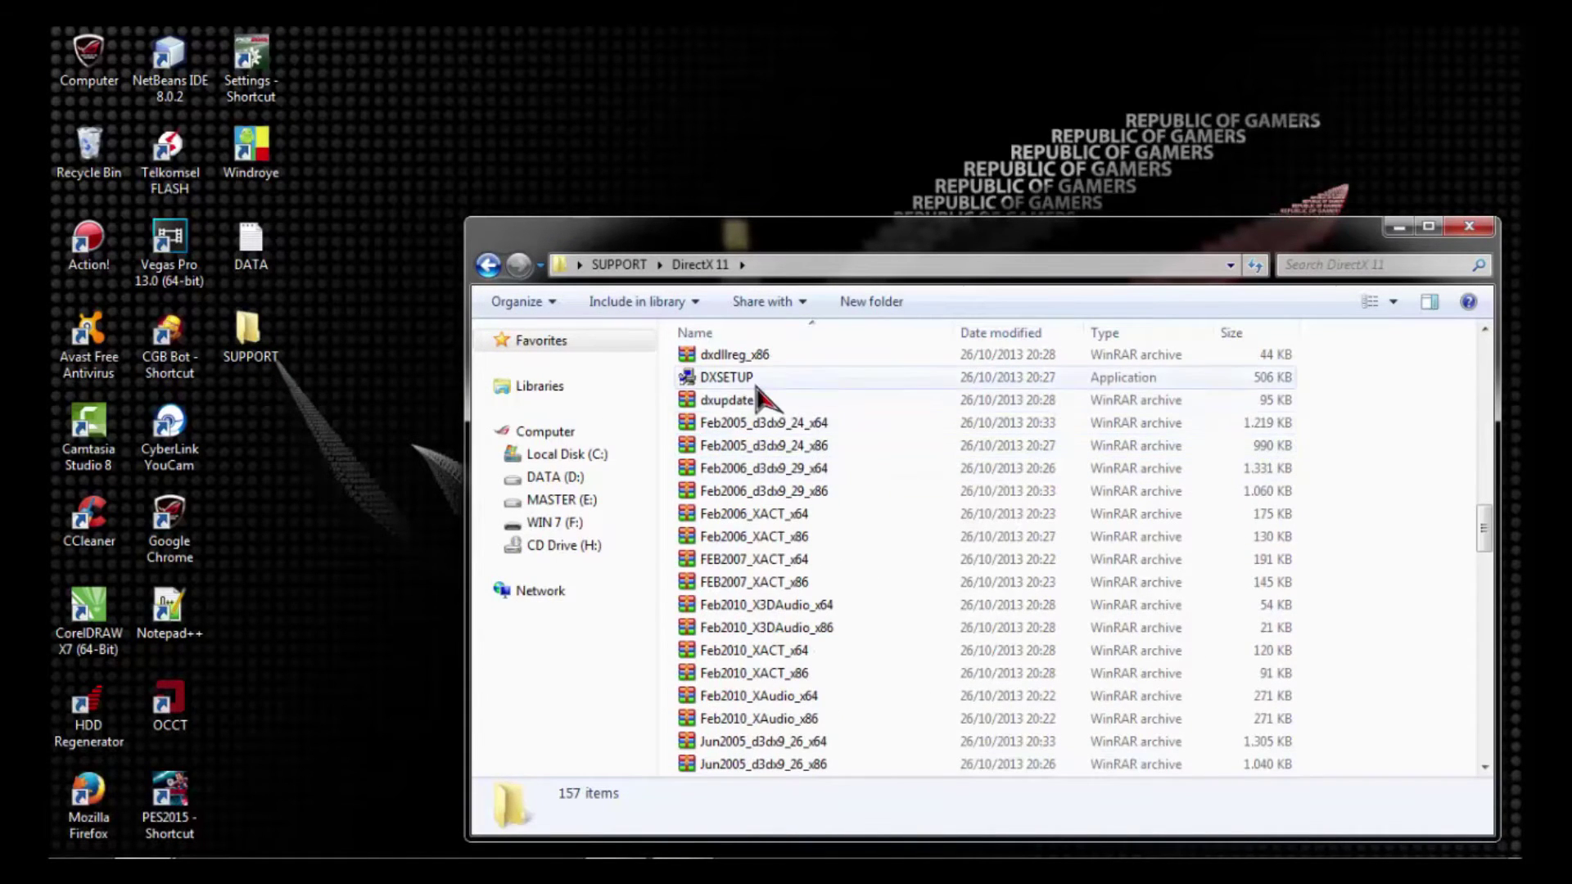
{"action": "double_click", "coordinate": [752, 383]}
Step: Accept the DirectX license agreement, install the runtime components and finish the setup
{"action": "left_click", "coordinate": [463, 452]}
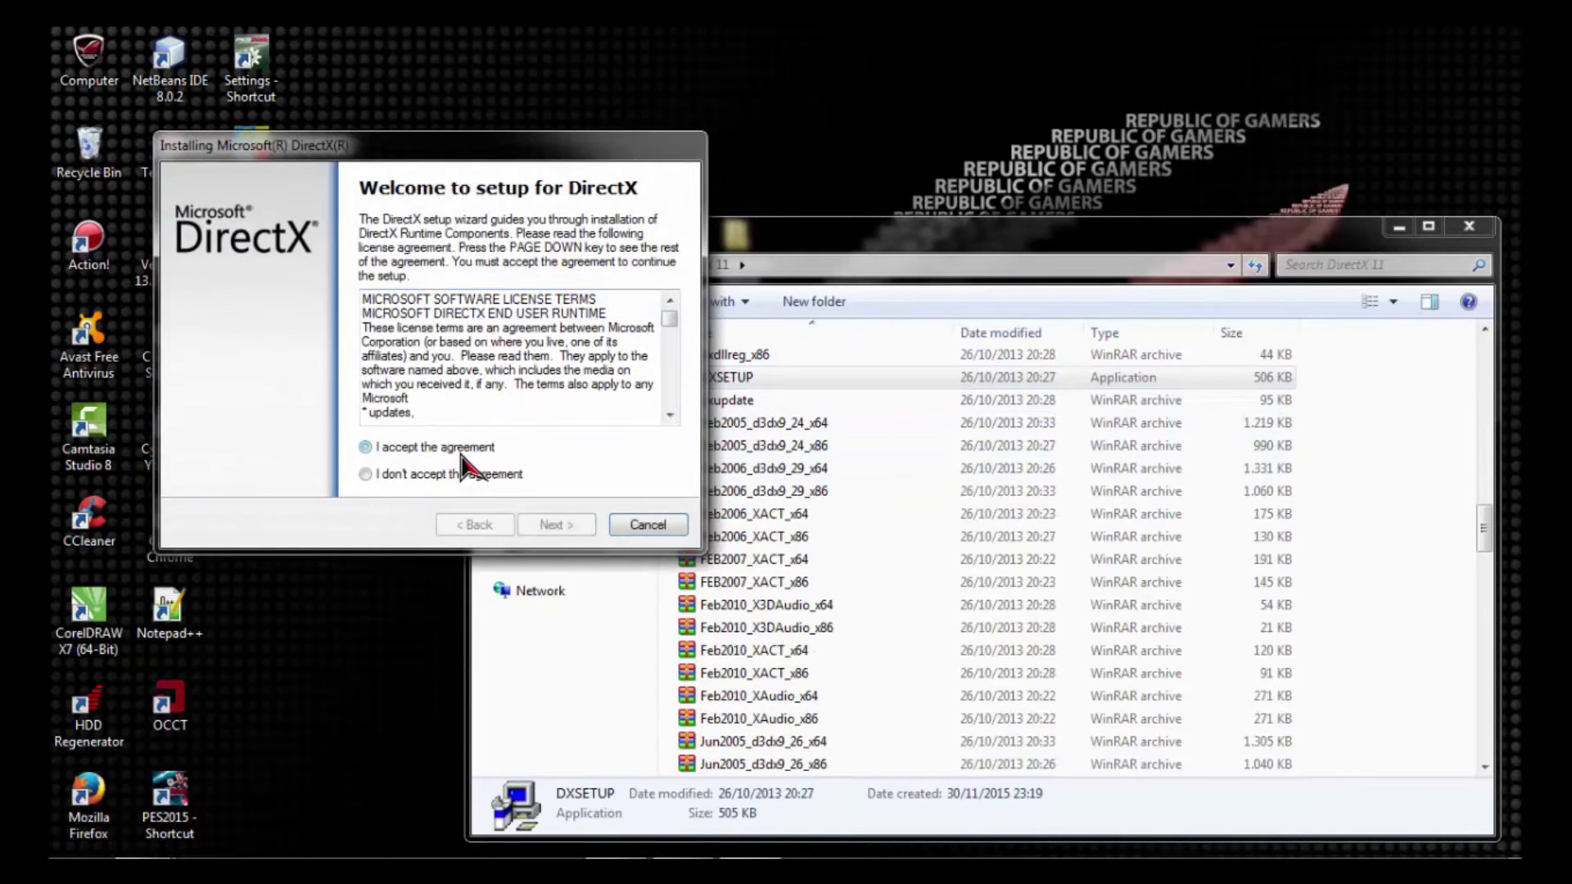
{"action": "left_click", "coordinate": [540, 528]}
{"action": "left_click", "coordinate": [540, 527]}
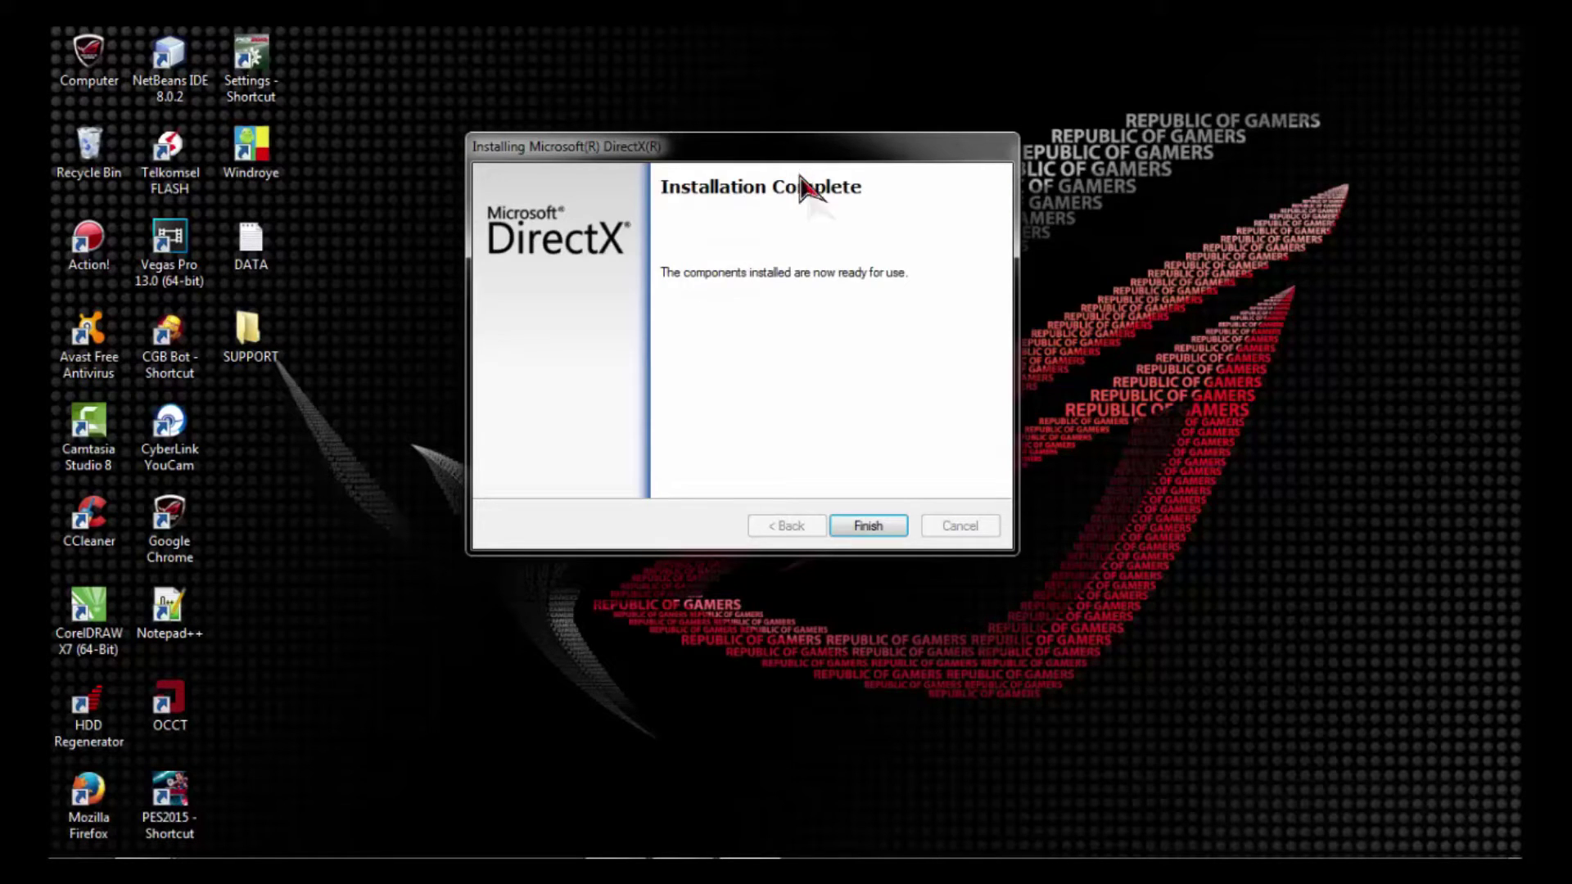
{"action": "left_click", "coordinate": [896, 533]}
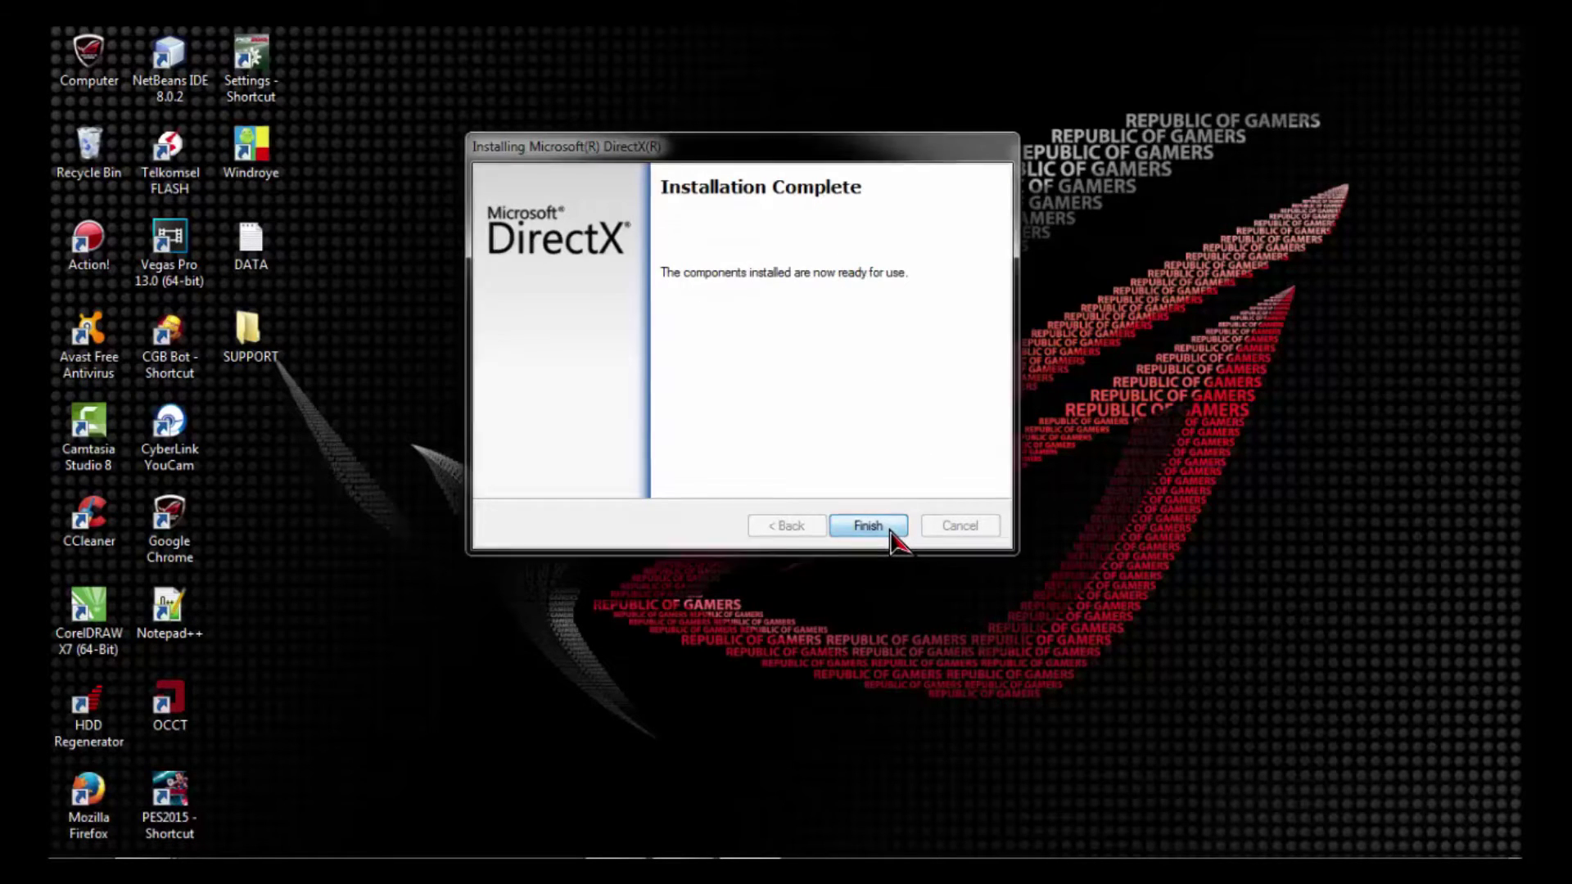
Step: Launch the Microsoft NET Framework 4.5.2 installer from the SUPPORT folder and minimize the folder window
{"action": "double_click", "coordinate": [278, 357]}
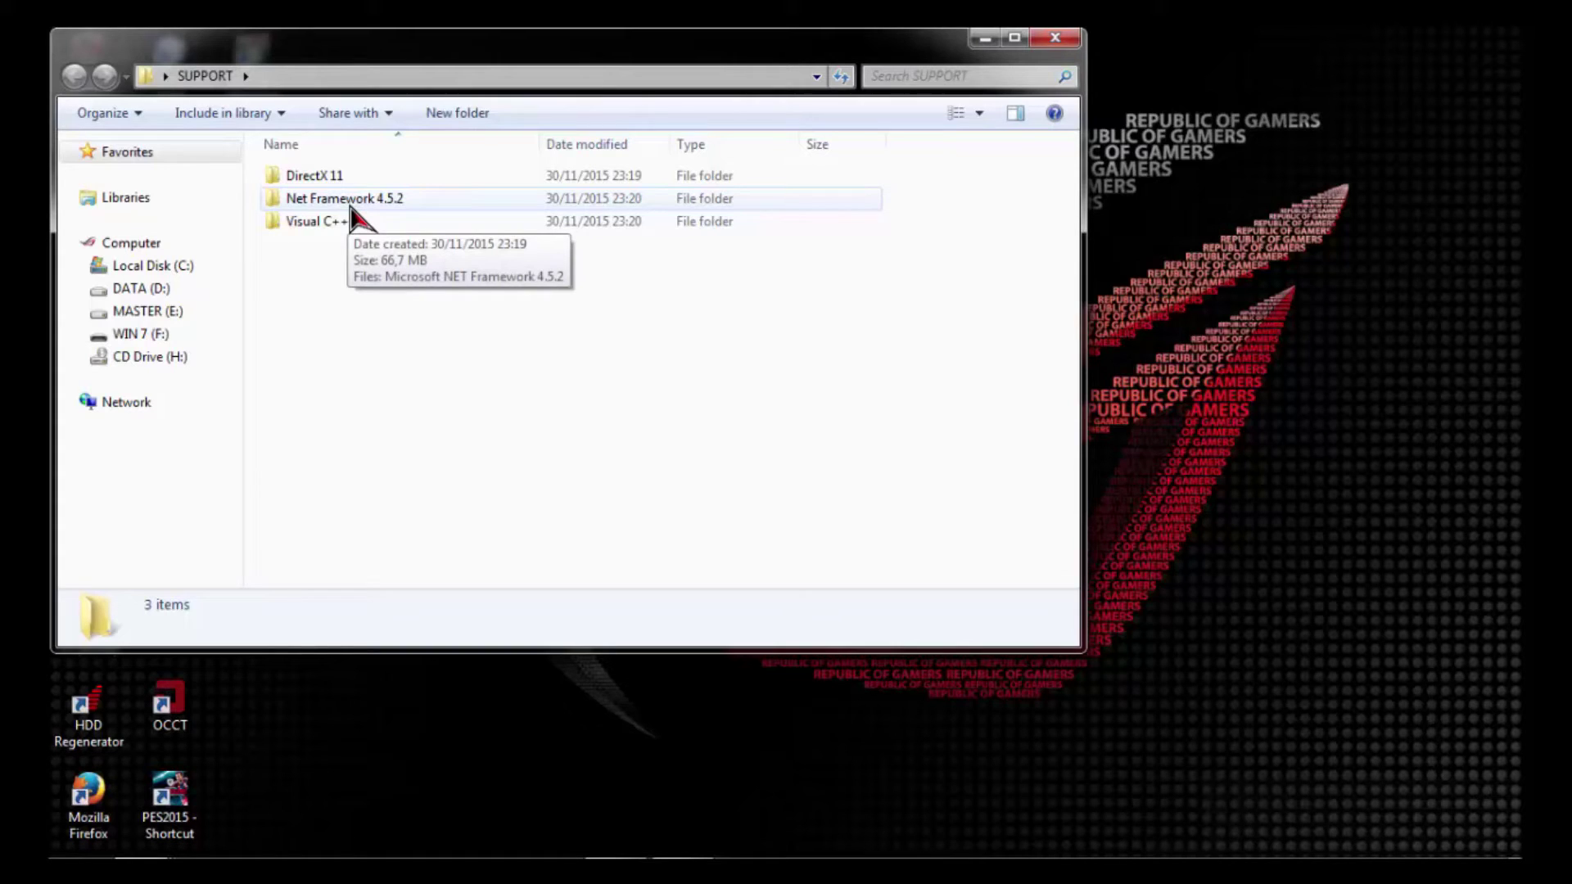
{"action": "double_click", "coordinate": [350, 206]}
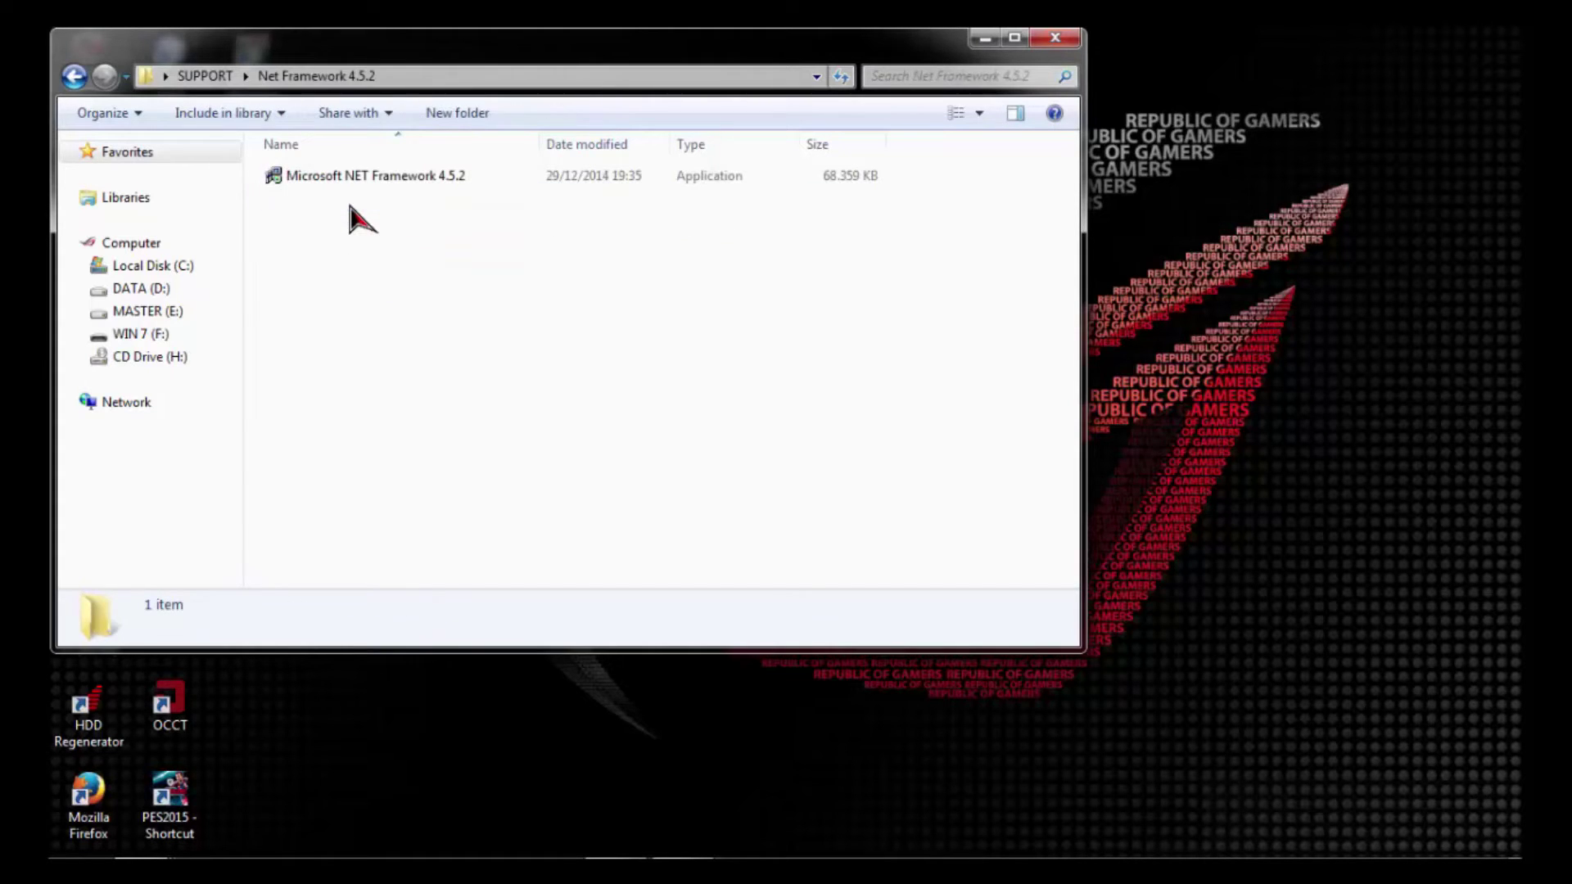
{"action": "left_click", "coordinate": [370, 183]}
{"action": "double_click", "coordinate": [371, 185]}
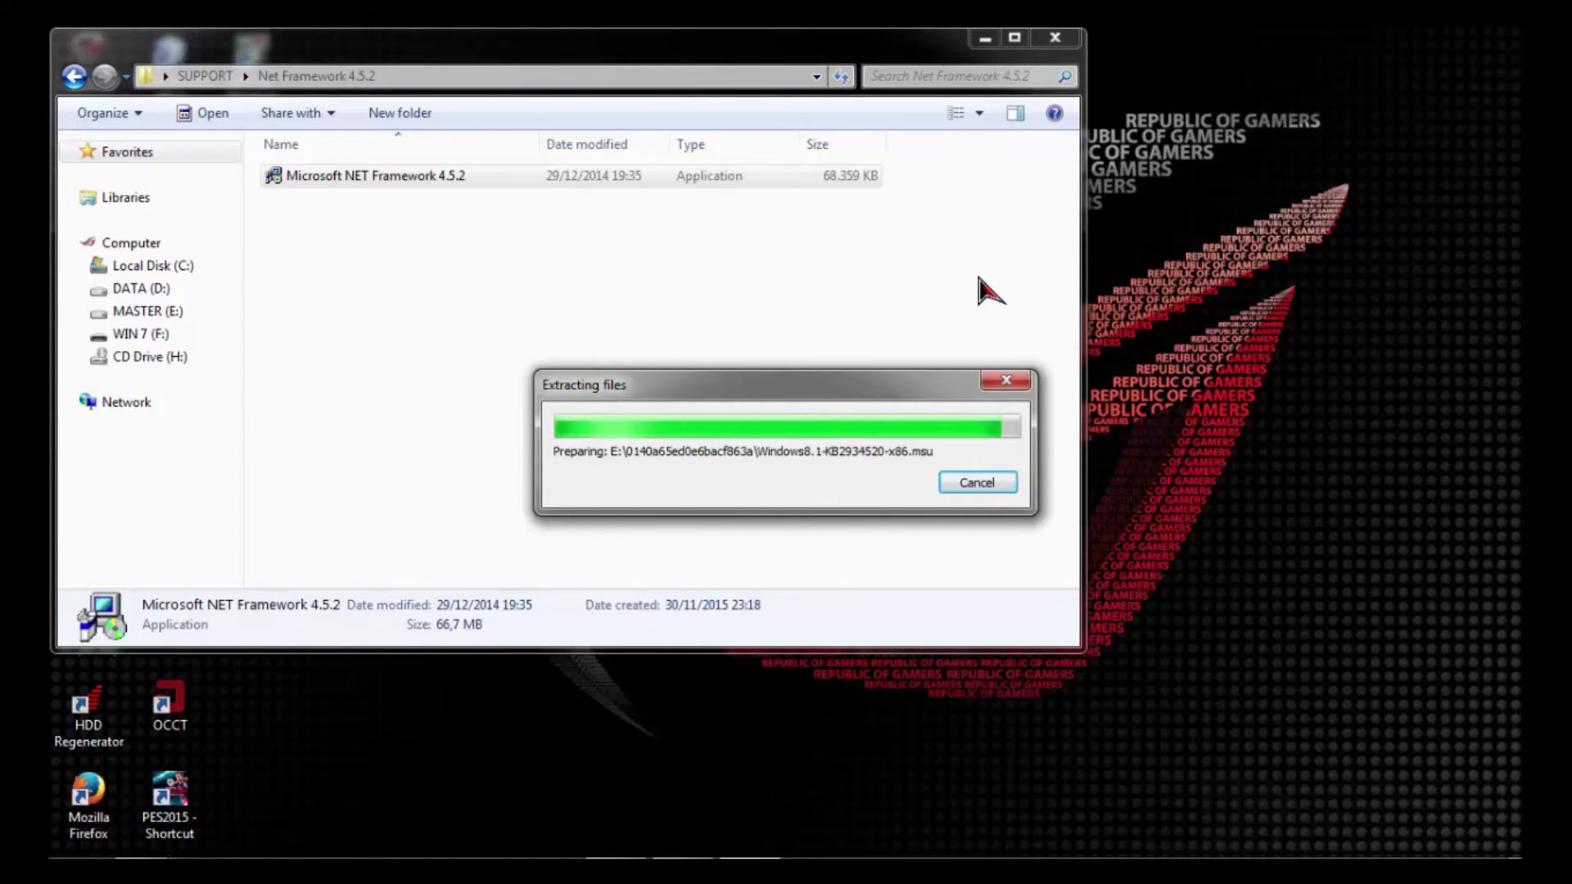
{"action": "left_click", "coordinate": [985, 37]}
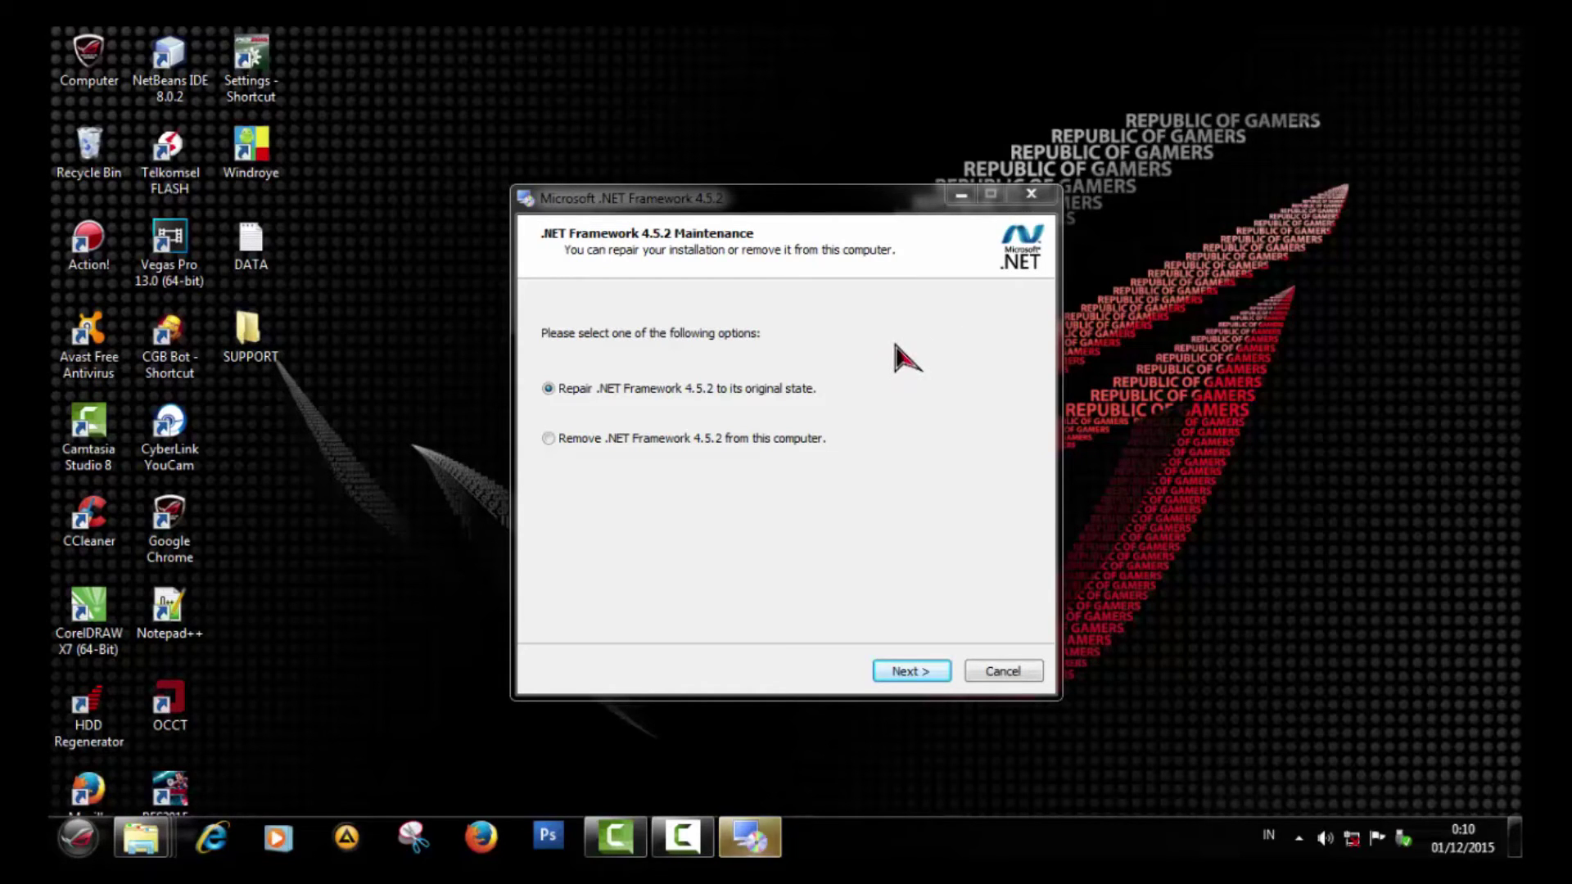
Step: Repair .NET Framework 4.5.2 to its original state, finish the setup and postpone the computer restart
{"action": "left_click", "coordinate": [914, 670]}
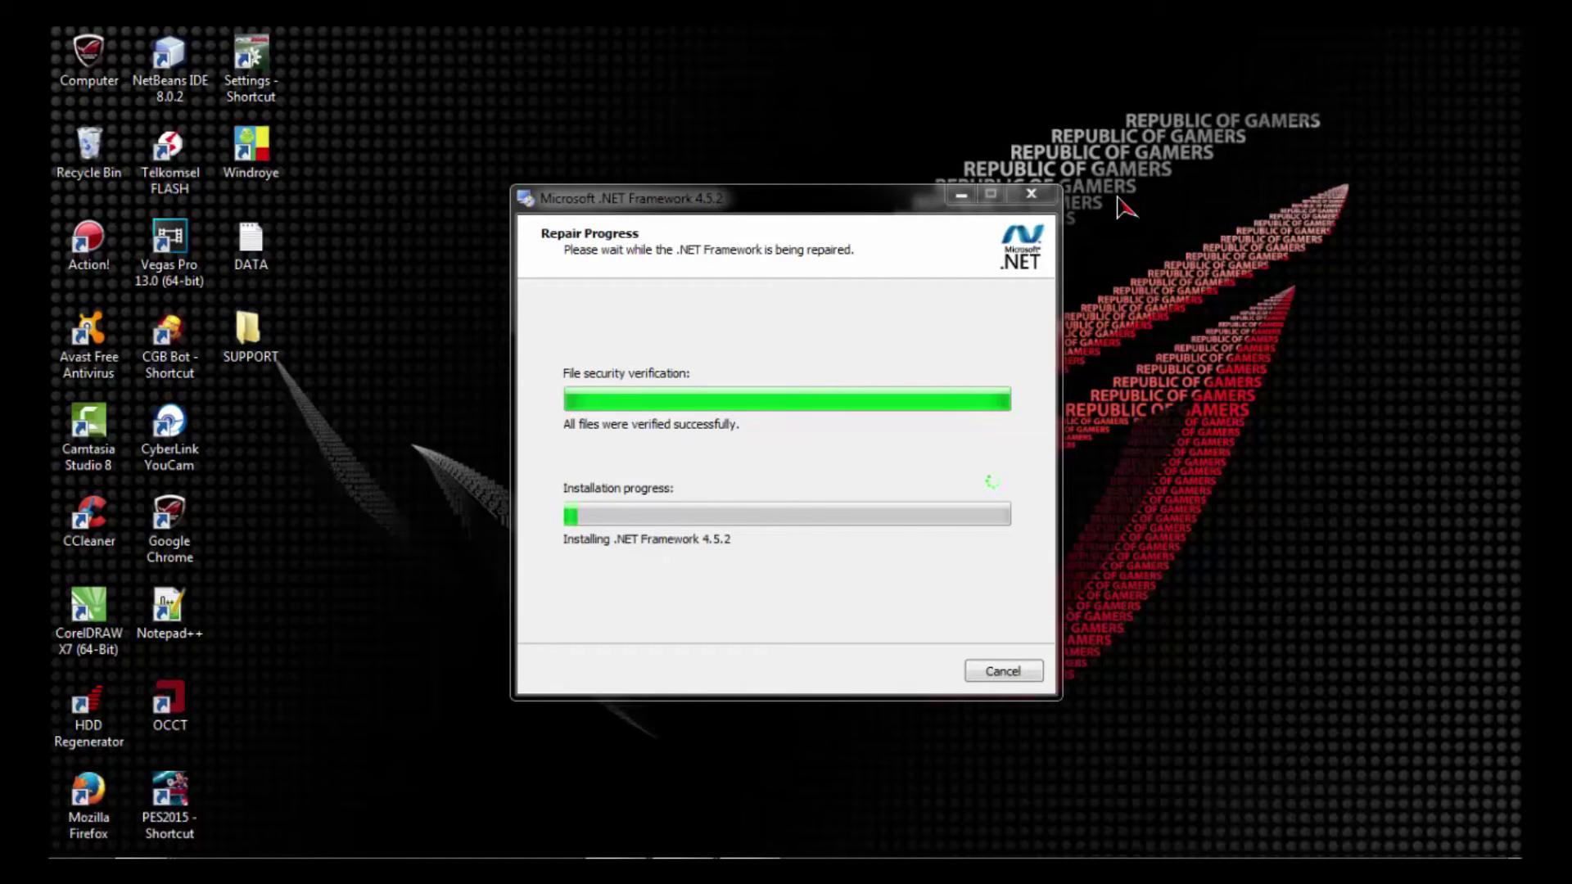
{"action": "left_click_drag", "start_coordinate": [860, 197], "coordinate": [815, 152]}
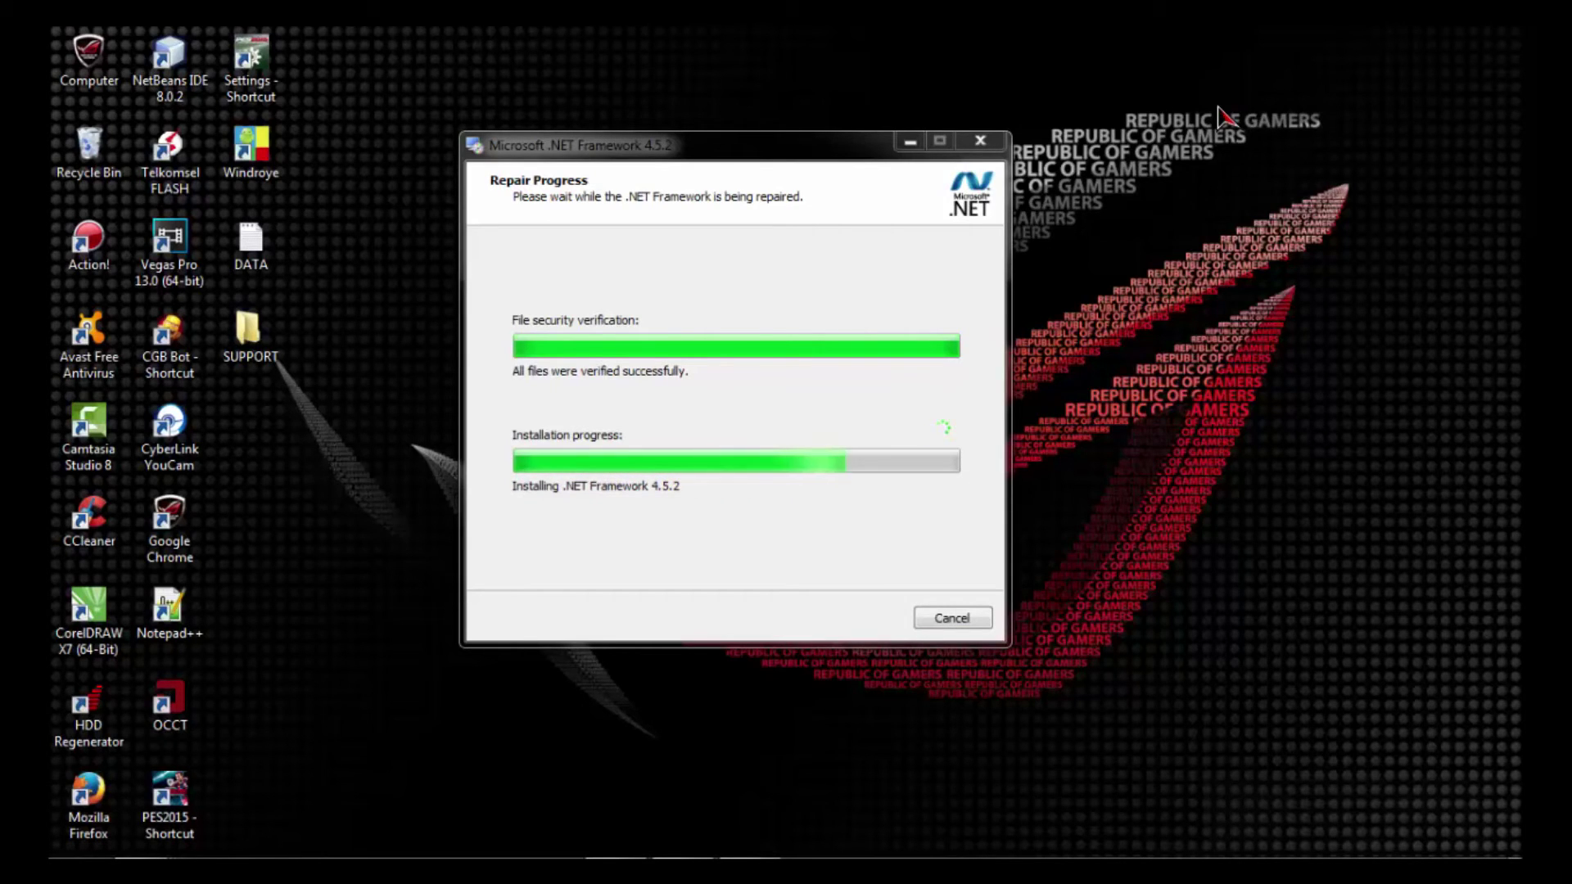
{"action": "left_click_drag", "start_coordinate": [797, 155], "coordinate": [757, 167]}
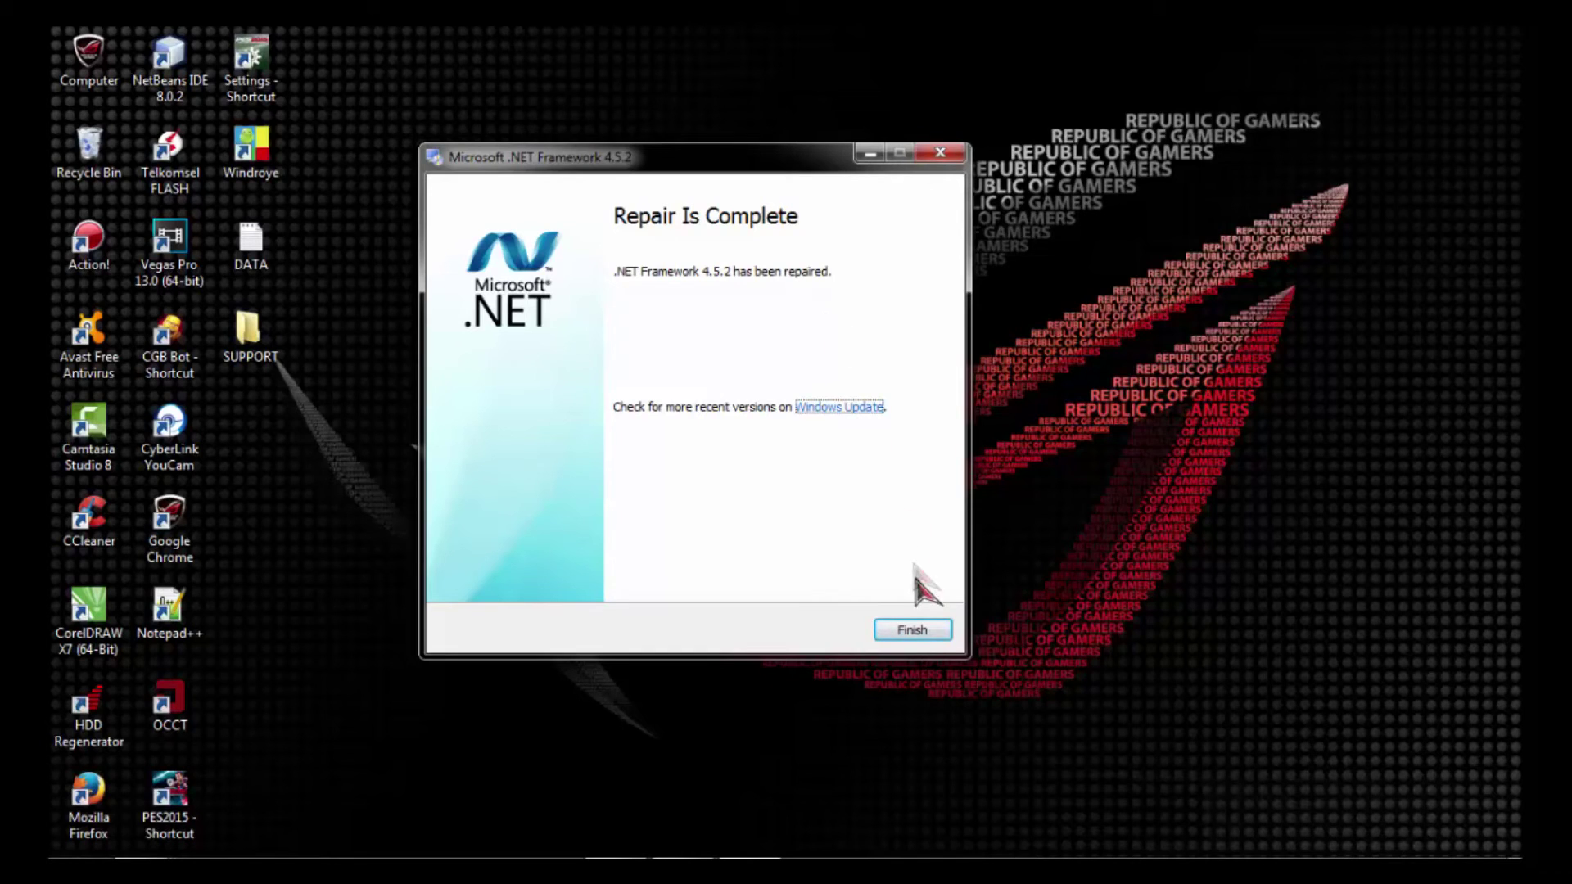
{"action": "left_click", "coordinate": [916, 634]}
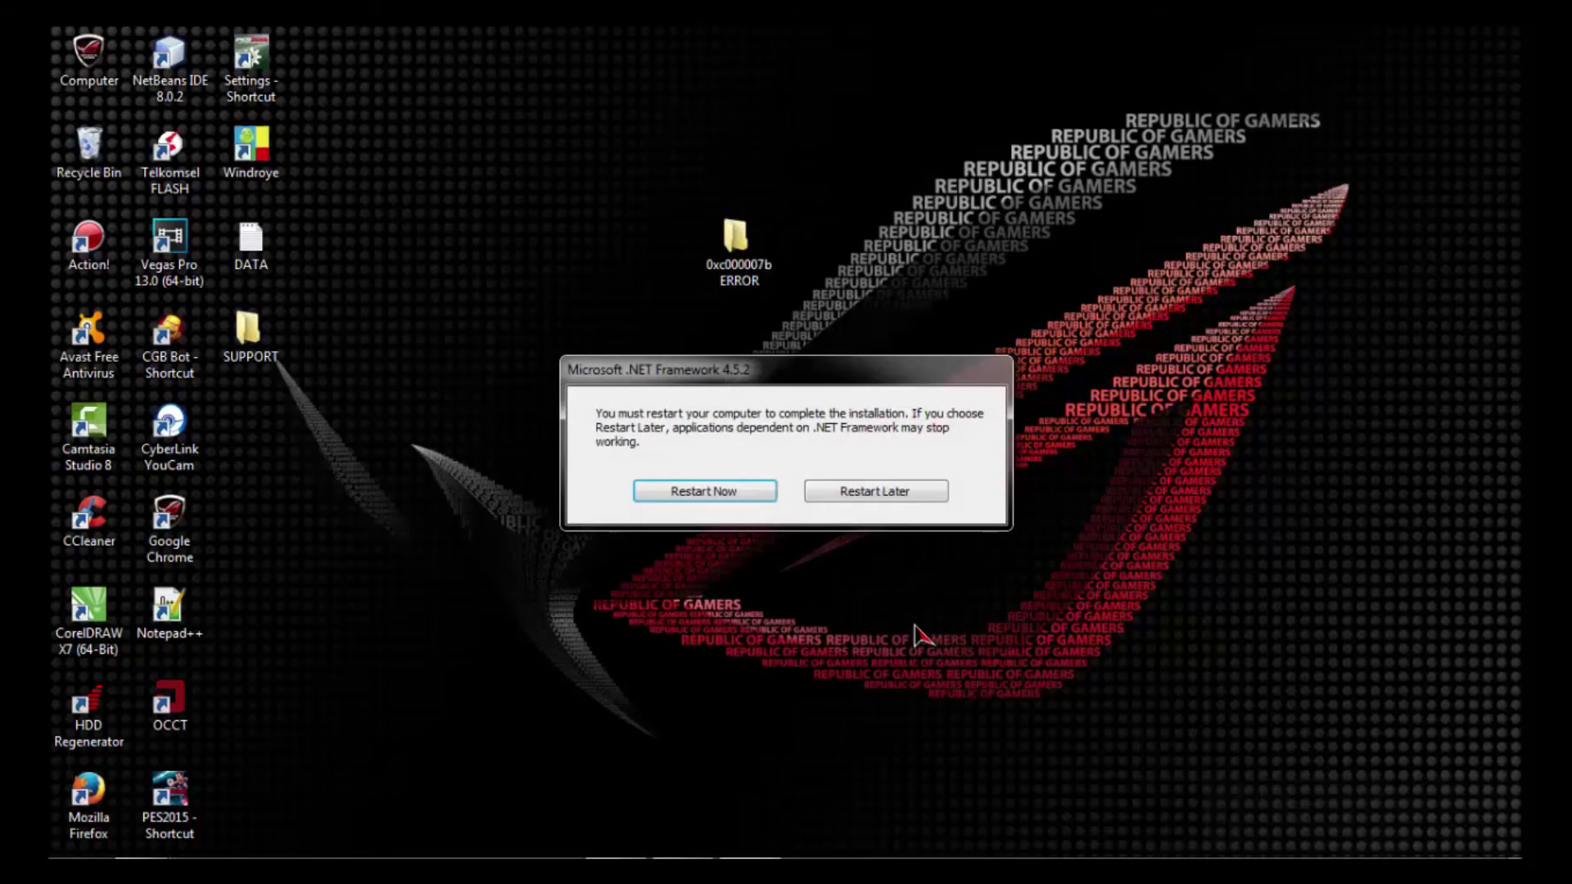
{"action": "left_click", "coordinate": [860, 495]}
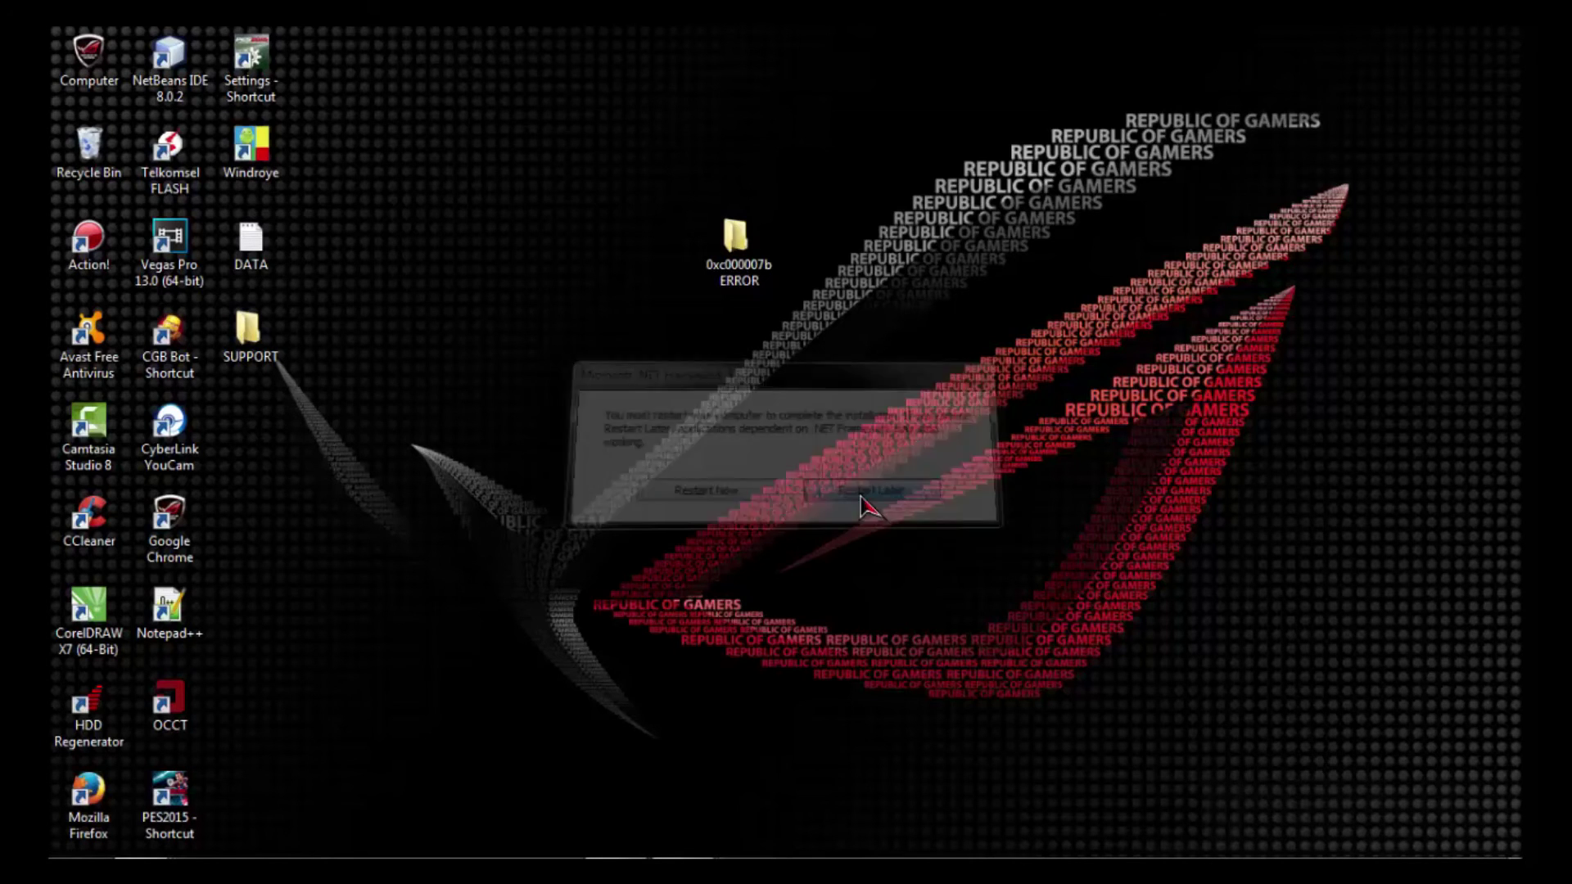
Step: Launch the vcredist_x64 installer from the Visual C++ folder inside the desktop's SUPPORT folder
{"action": "double_click", "coordinate": [281, 356]}
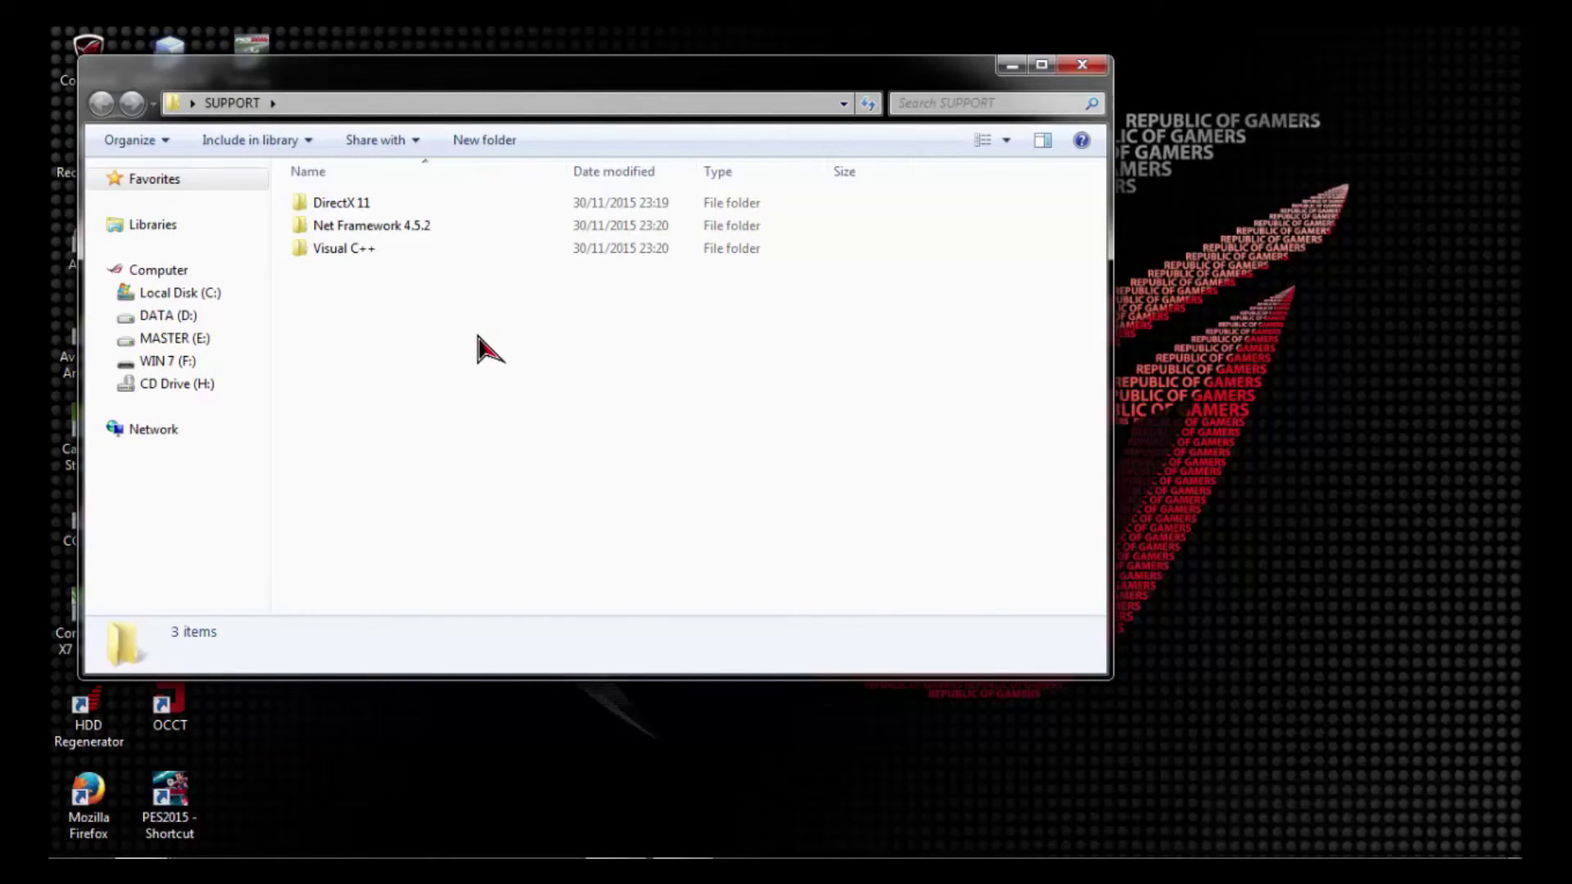
{"action": "double_click", "coordinate": [358, 251]}
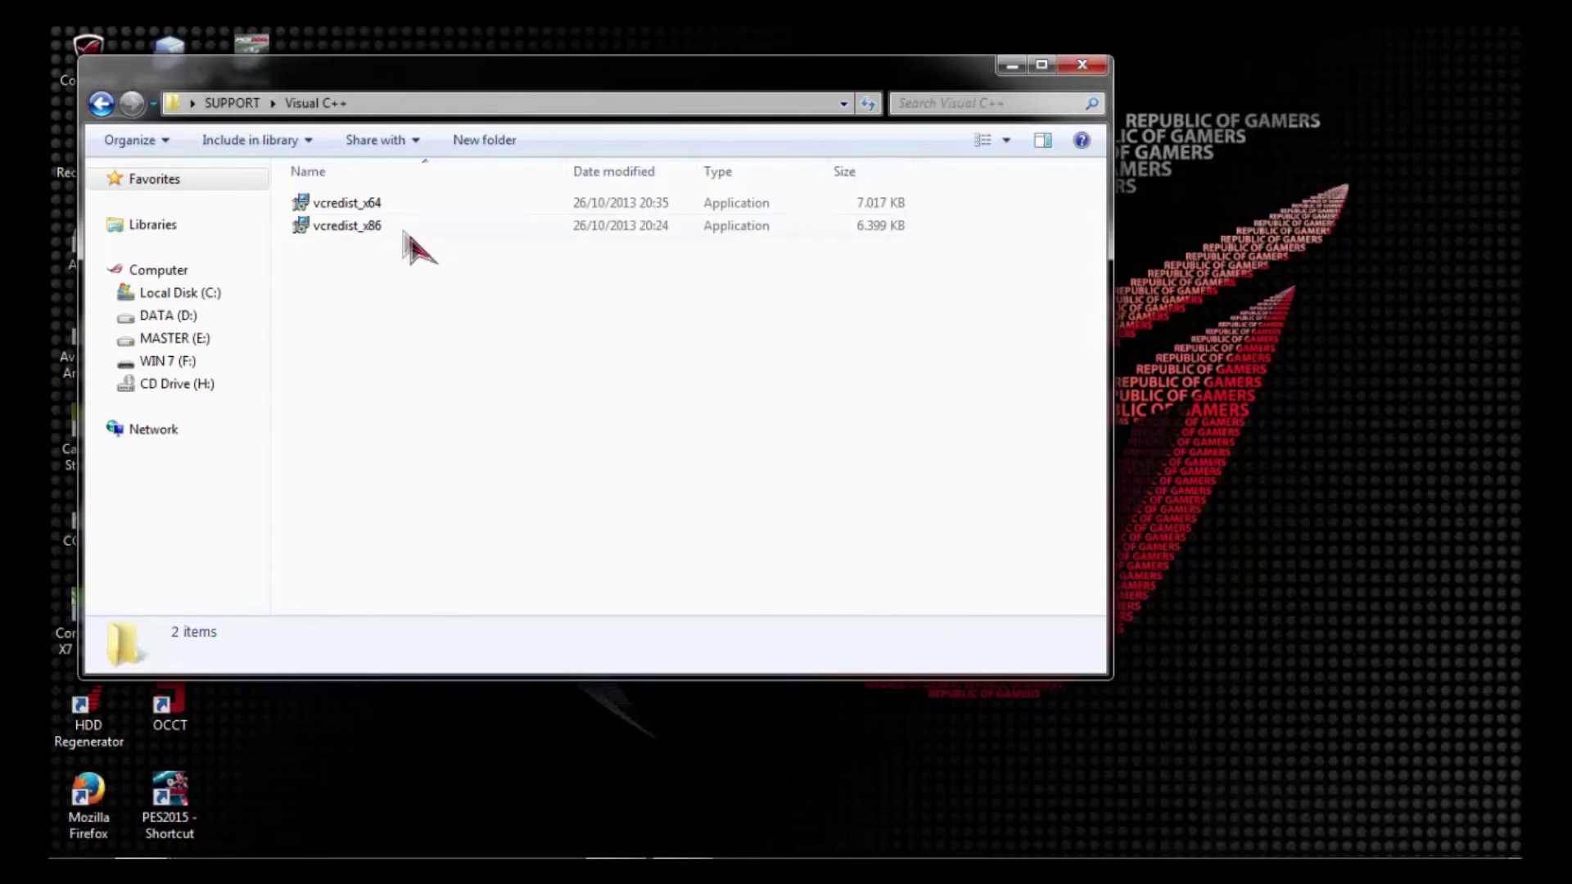
{"action": "double_click", "coordinate": [382, 206]}
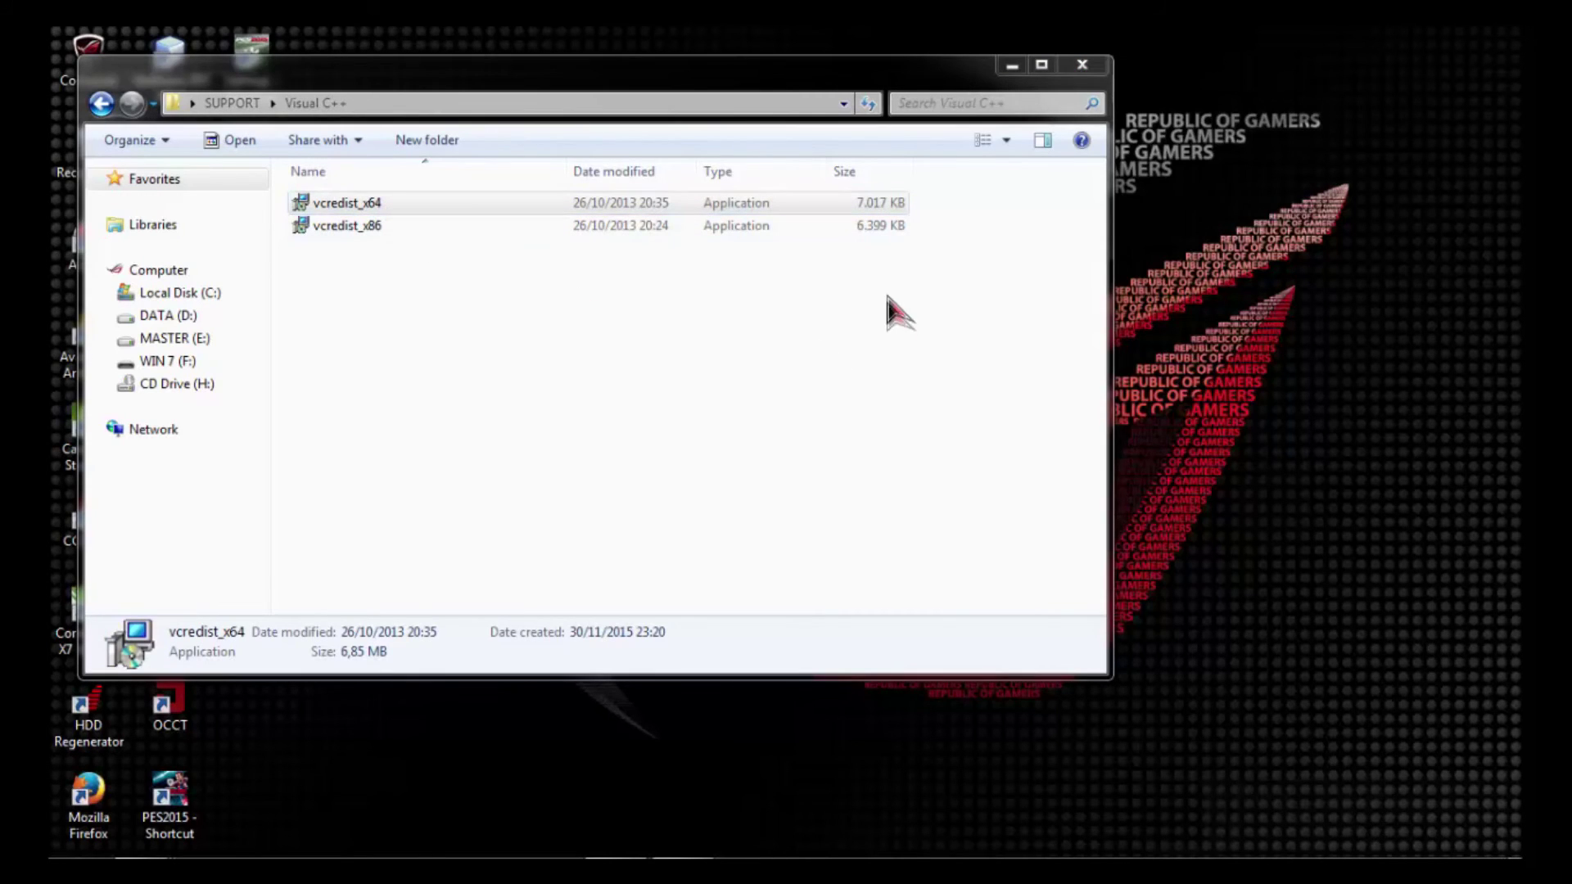
Step: Agree to the license terms, install the Microsoft Visual C++ 2012 Redistributable (x64) and close its setup
{"action": "left_click", "coordinate": [632, 542]}
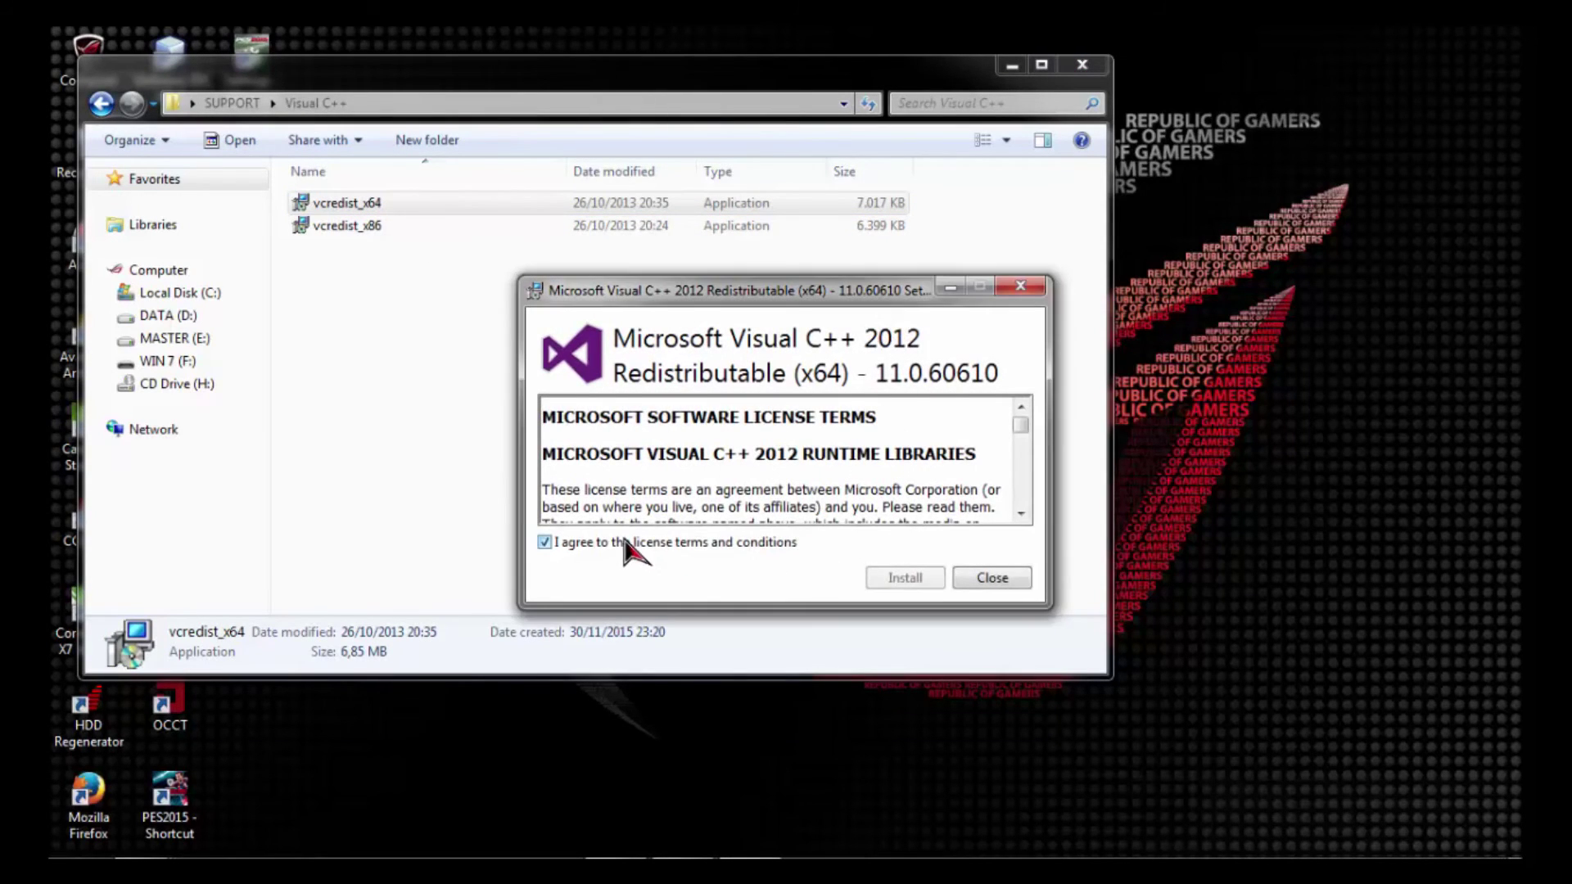
{"action": "left_click", "coordinate": [905, 578]}
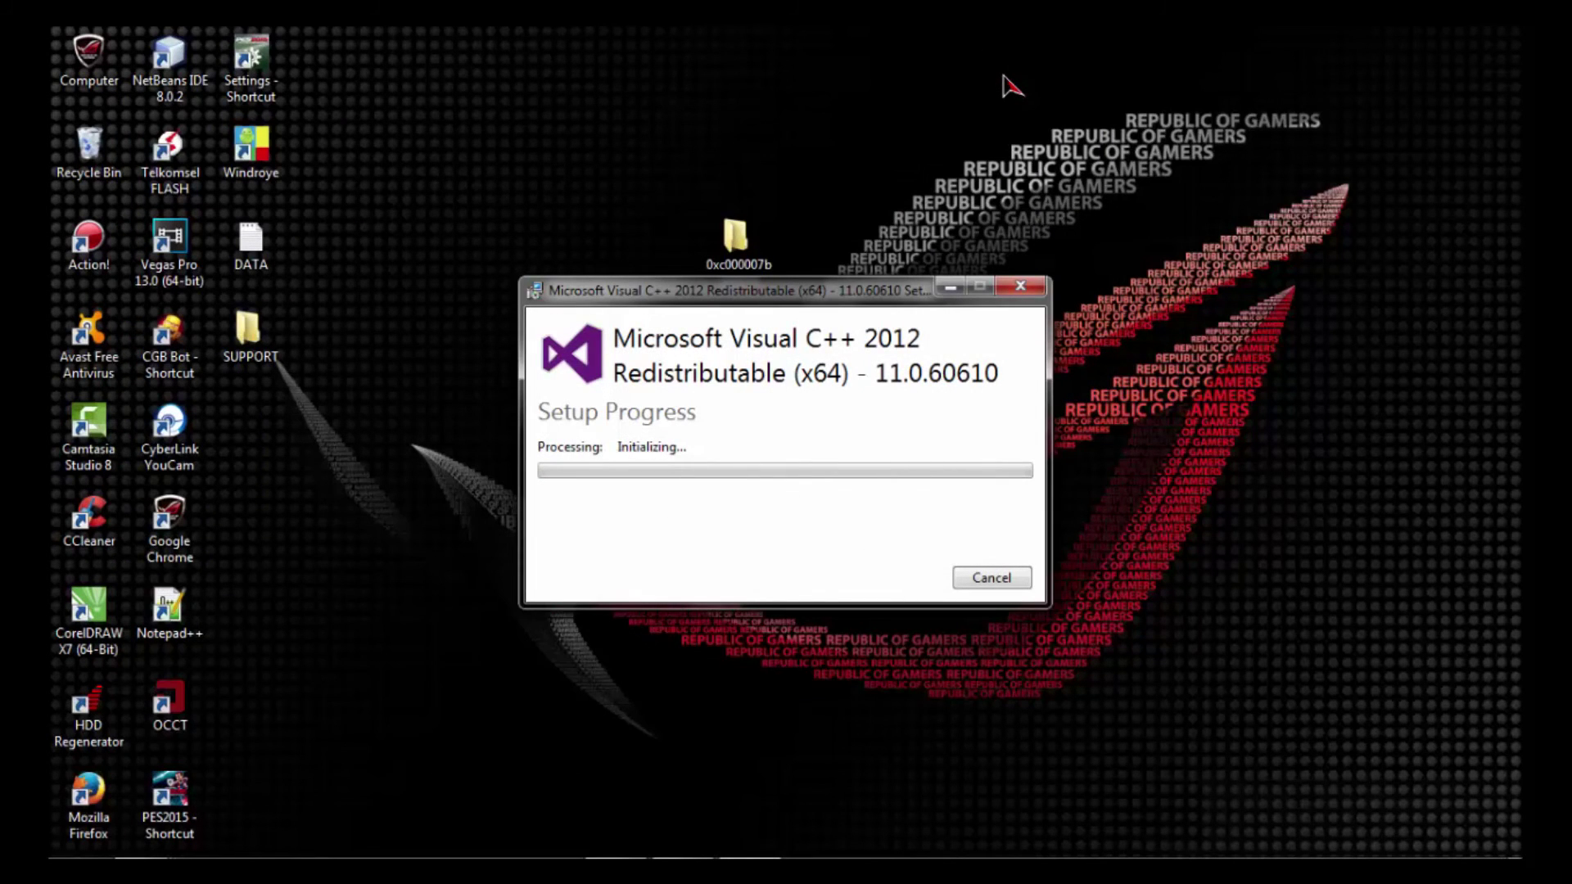
{"action": "left_click_drag", "start_coordinate": [898, 296], "coordinate": [886, 337]}
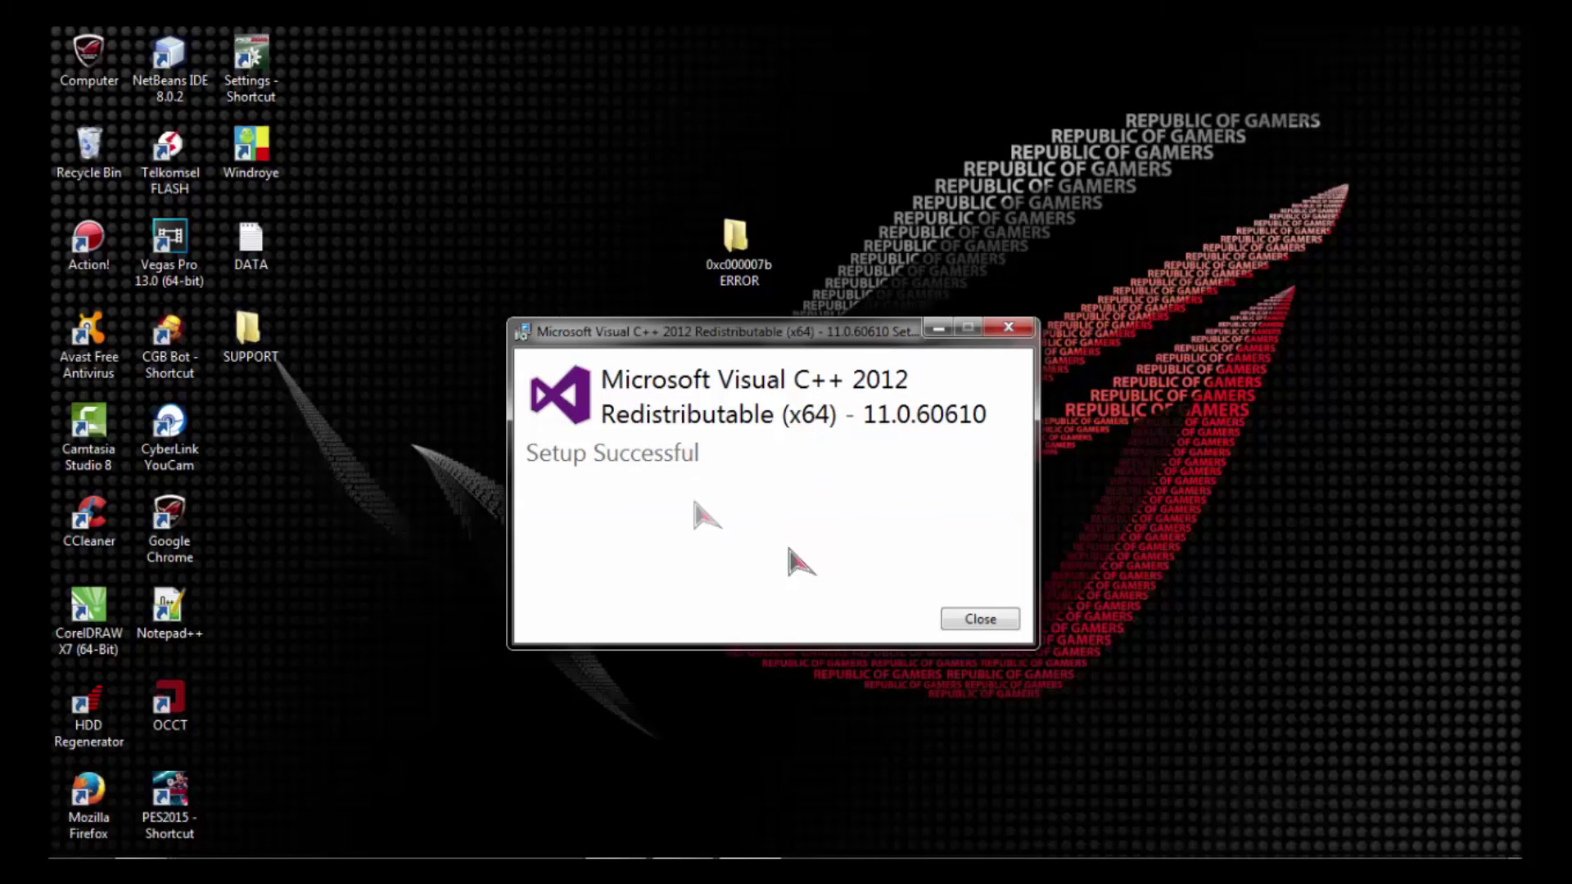
{"action": "left_click", "coordinate": [987, 626]}
{"action": "right_click", "coordinate": [646, 403]}
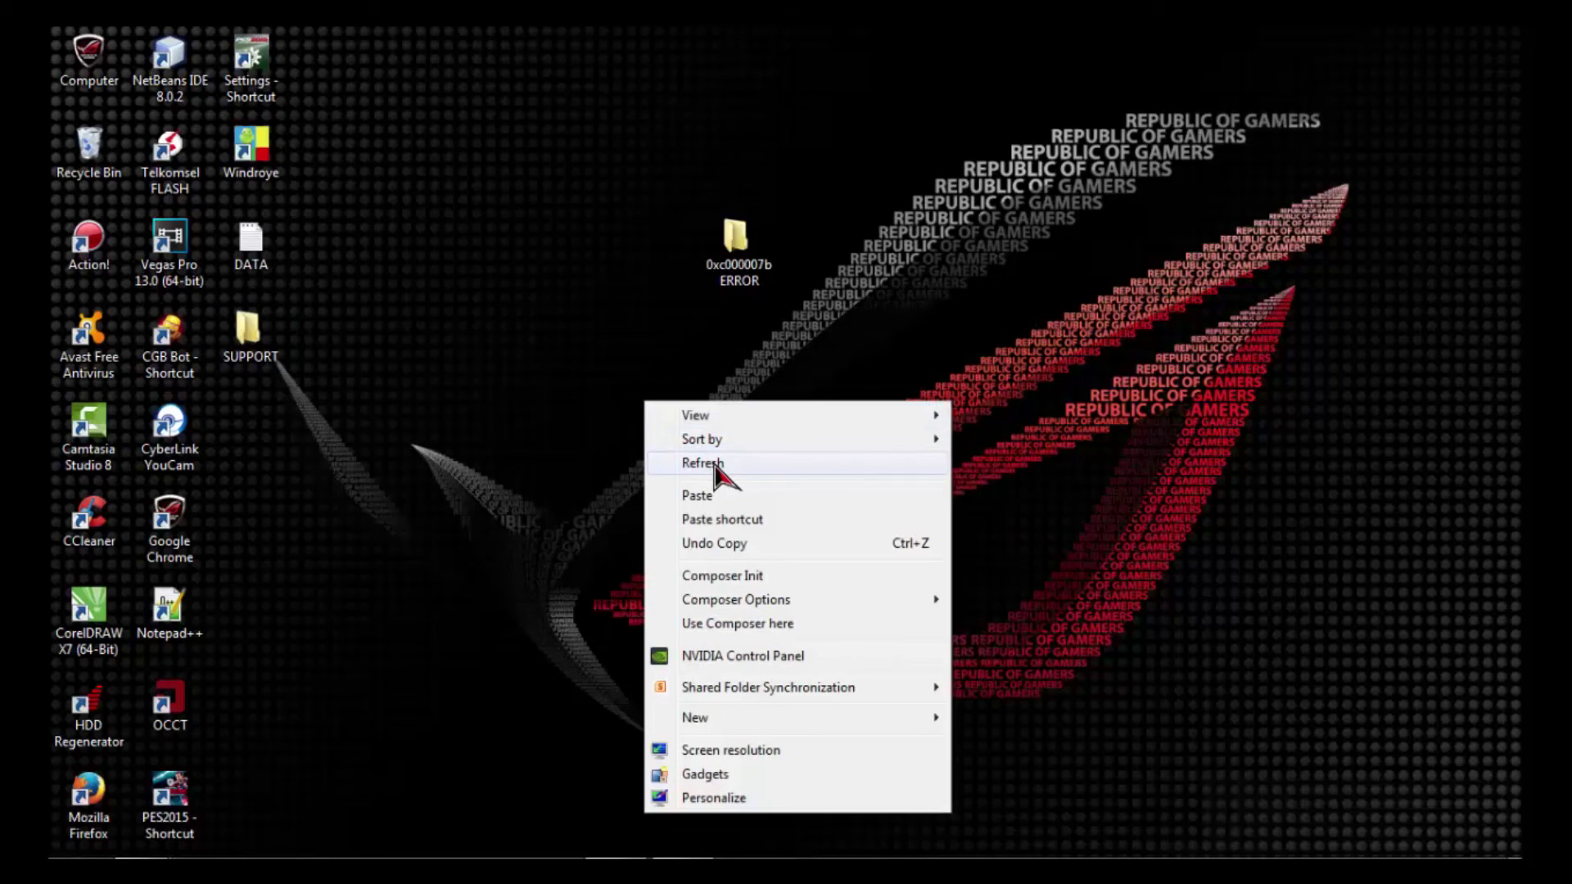
{"action": "left_click", "coordinate": [715, 464]}
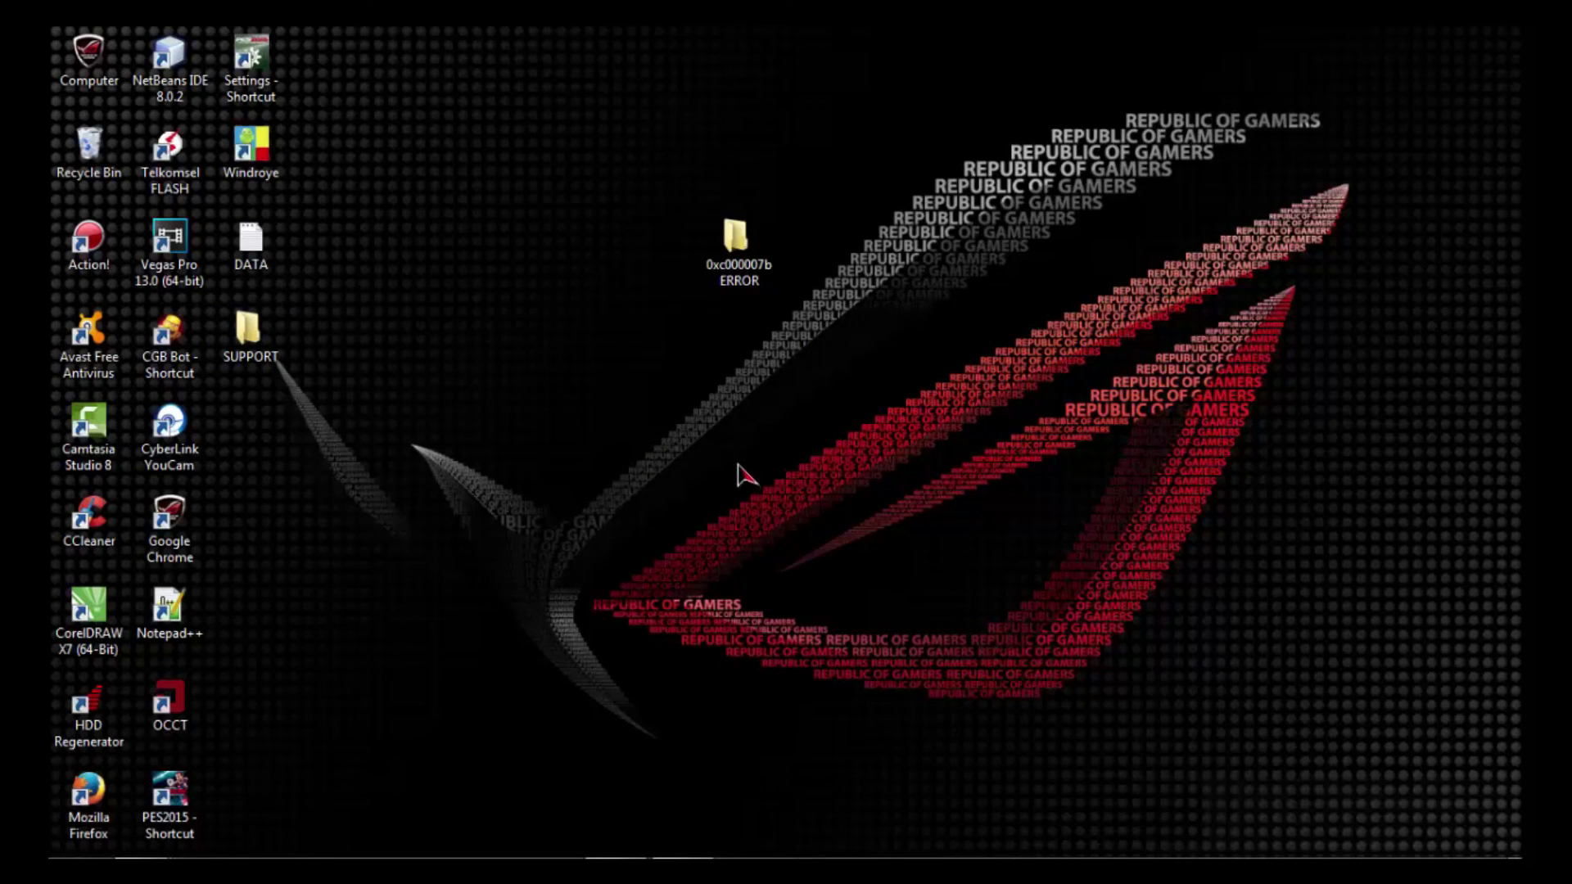